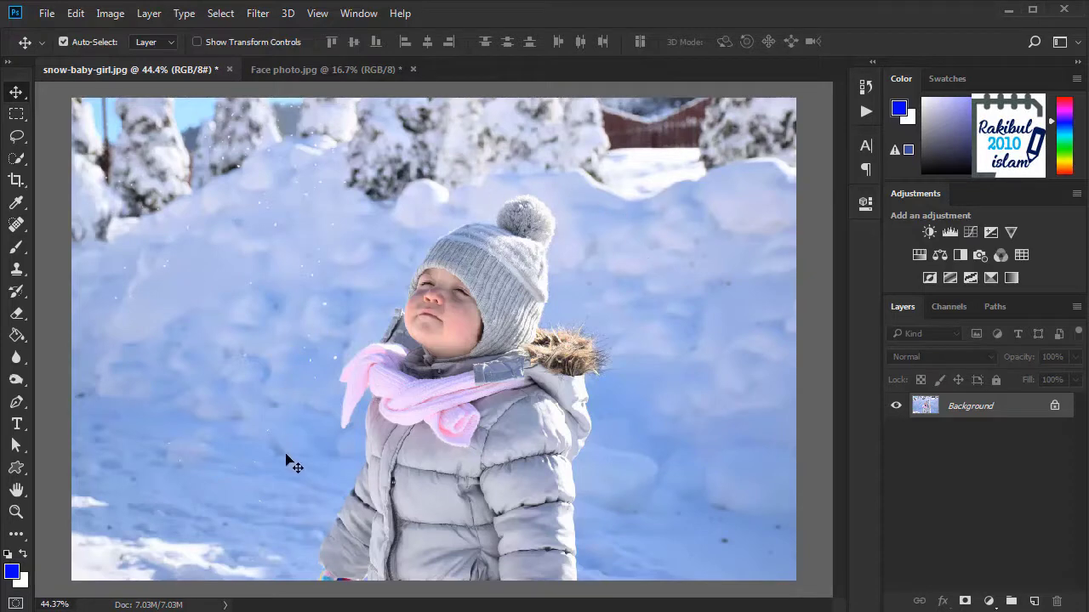
# Select the child with the Quick Selection brush, including the hood's fur and the coat's left edge
pyautogui.click(16, 159)
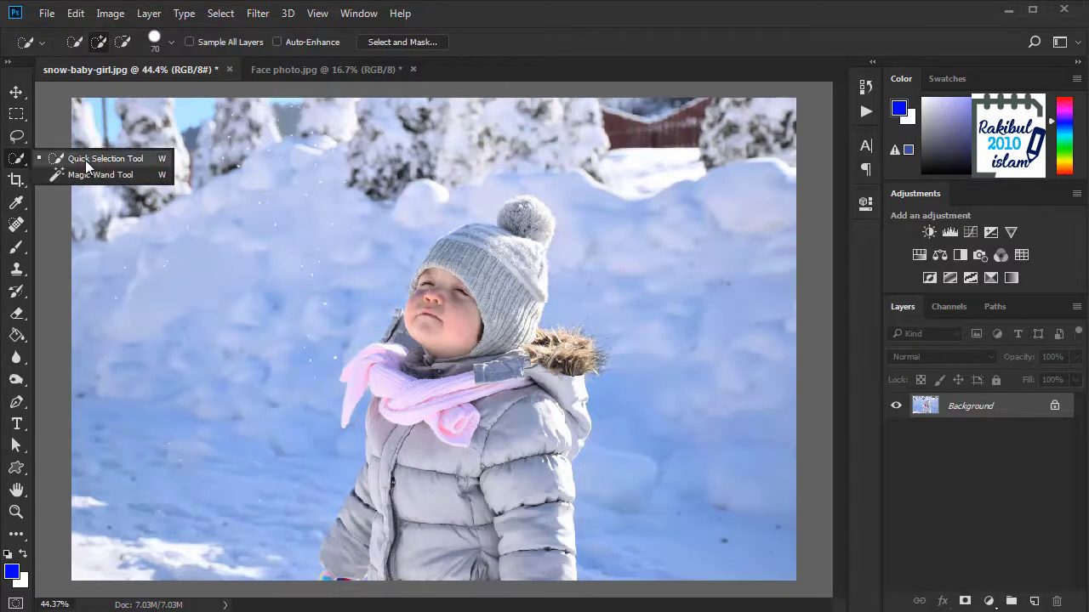
pyautogui.click(81, 159)
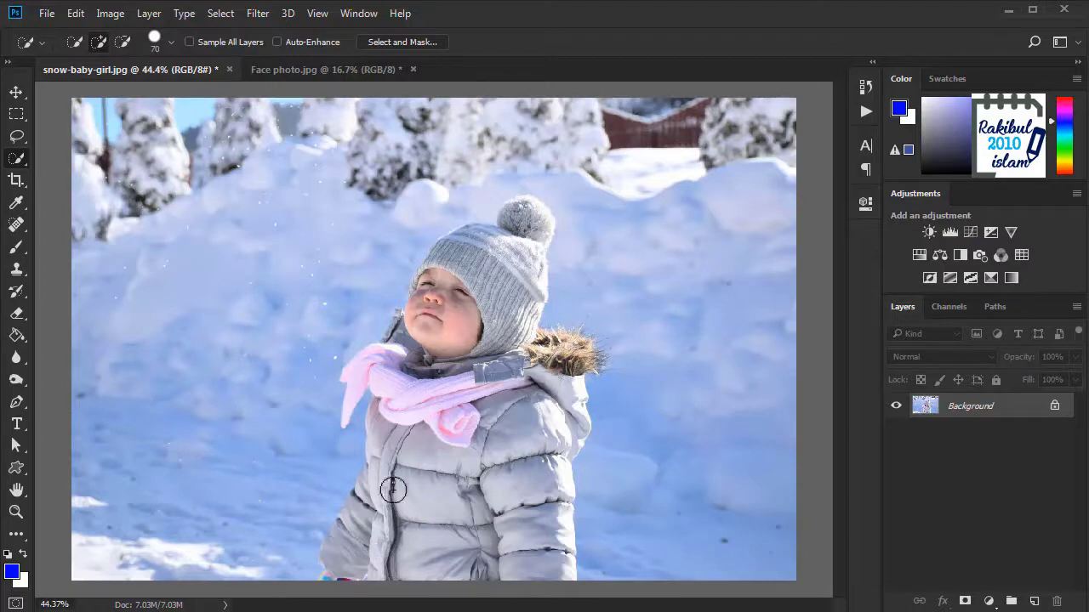
pyautogui.moveTo(368, 587)
pyautogui.mouseDown()
pyautogui.moveTo(366, 426)
pyautogui.moveTo(510, 357)
pyautogui.moveTo(421, 532)
pyautogui.mouseUp()
pyautogui.scroll(8, 359, 367)
pyautogui.scroll(3, 462, 292)
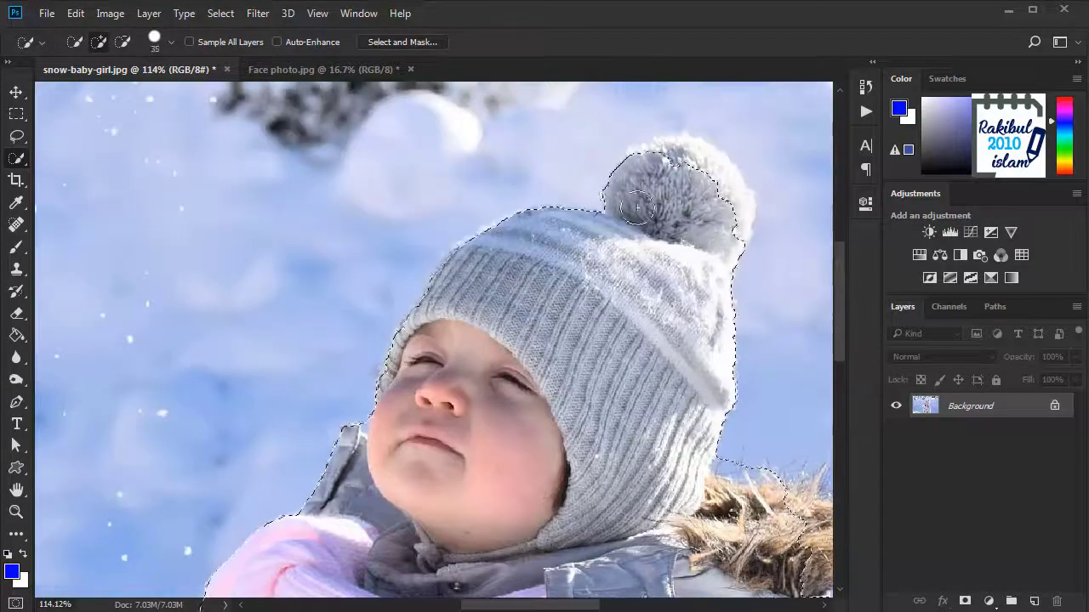
pyautogui.press('[')
pyautogui.press('[')
pyautogui.press('[')
pyautogui.press('[')
pyautogui.press('[')
pyautogui.scroll(-3, 637, 344)
pyautogui.hscroll(2, 636, 344)
pyautogui.moveTo(637, 344)
pyautogui.mouseDown()
pyautogui.moveTo(721, 372)
pyautogui.moveTo(754, 401)
pyautogui.mouseUp()
pyautogui.scroll(3, 627, 348)
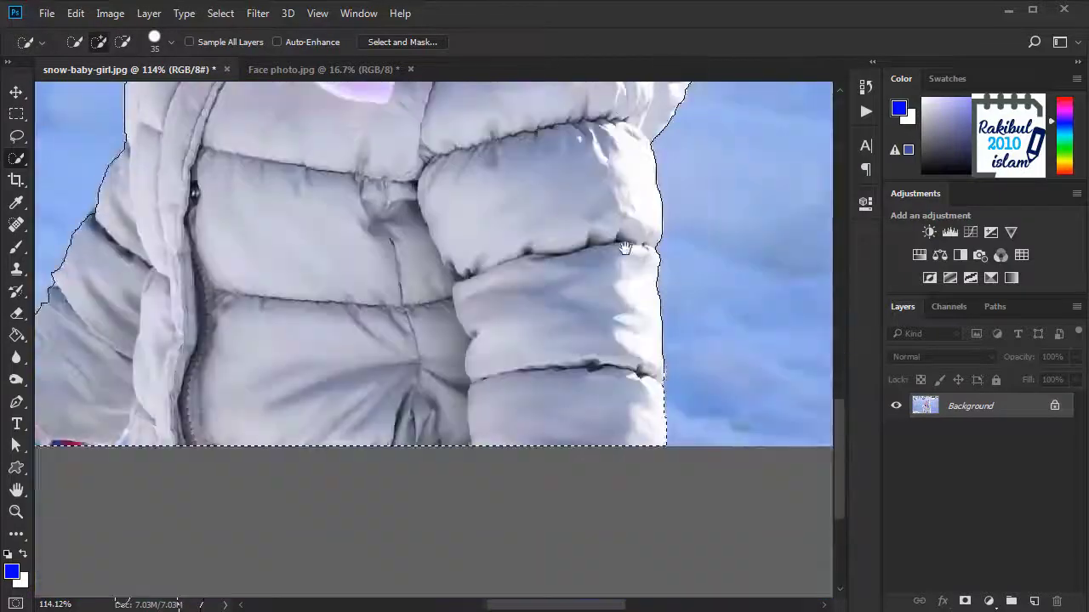
pyautogui.hscroll(-5, 261, 366)
pyautogui.moveTo(260, 367)
pyautogui.mouseDown()
pyautogui.moveTo(284, 396)
pyautogui.moveTo(280, 450)
pyautogui.mouseUp()
# Refine the selection's bottom edge with a smaller brush and copy the child onto Layer 1
pyautogui.press('[')
pyautogui.press('[')
pyautogui.press('[')
pyautogui.press('[')
pyautogui.press('[')
pyautogui.click(423, 471)
pyautogui.scroll(-2, 340, 360)
pyautogui.press(']')
pyautogui.press(']')
pyautogui.press(']')
pyautogui.press(']')
pyautogui.press(']')
pyautogui.press(']')
pyautogui.press(']')
pyautogui.press(']')
pyautogui.scroll(-2, 408, 360)
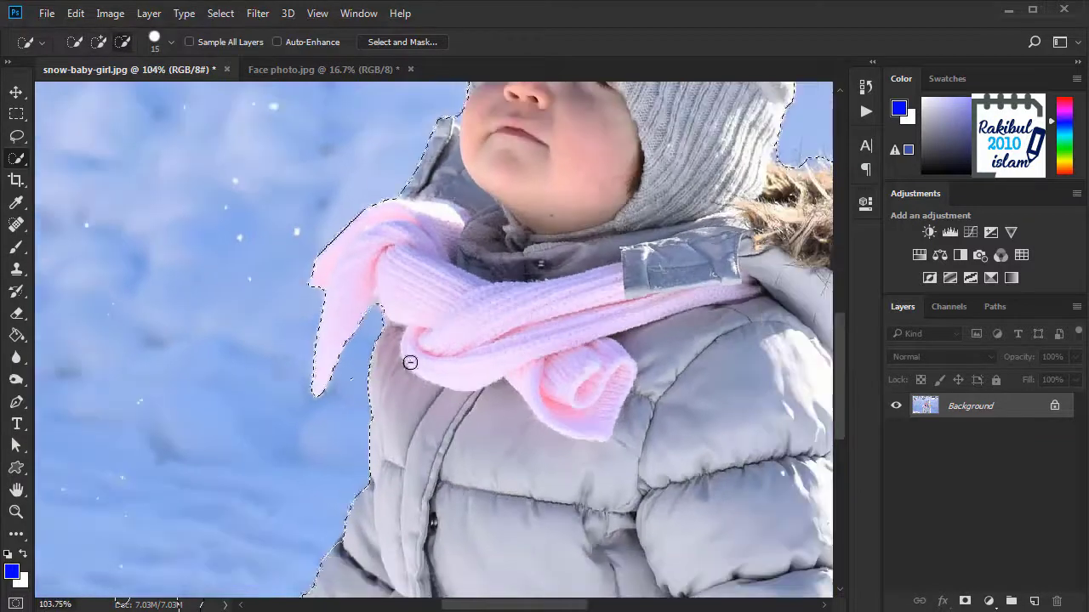
pyautogui.scroll(-1, 374, 396)
pyautogui.scroll(-1, 375, 396)
pyautogui.scroll(-1, 374, 396)
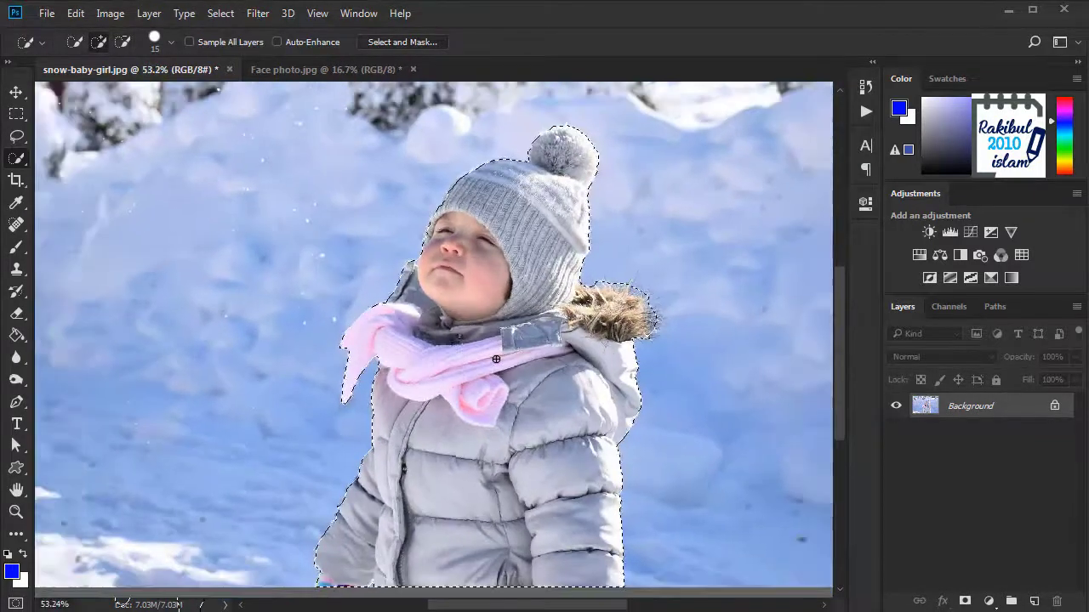
pyautogui.scroll(-1, 496, 359)
pyautogui.hotkey('ctrl', 'j')
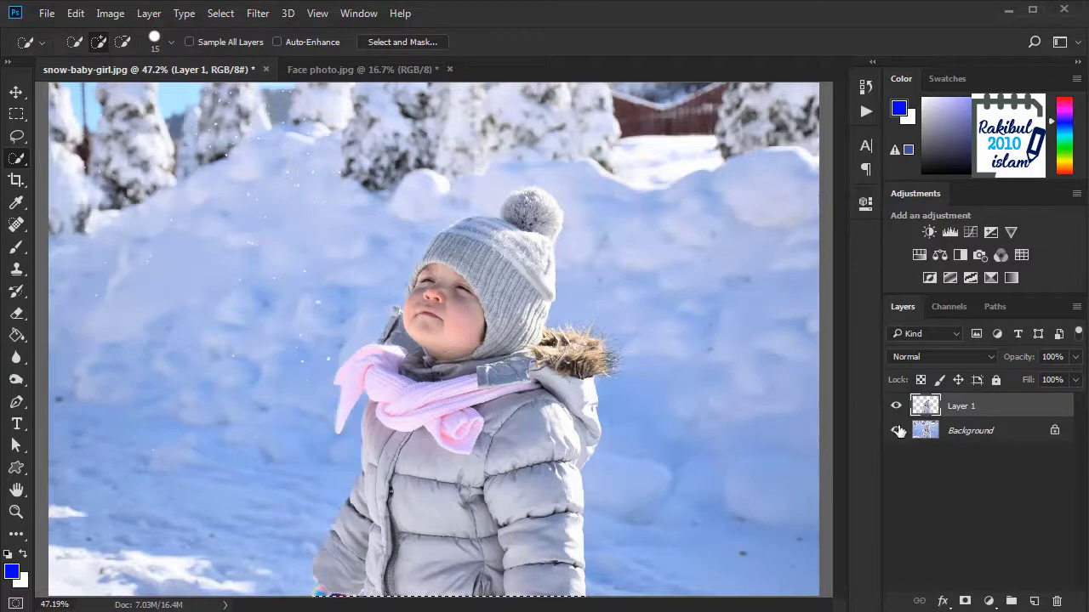
# Convert the Background layer into a smart object, Layer 0
pyautogui.click(970, 434)
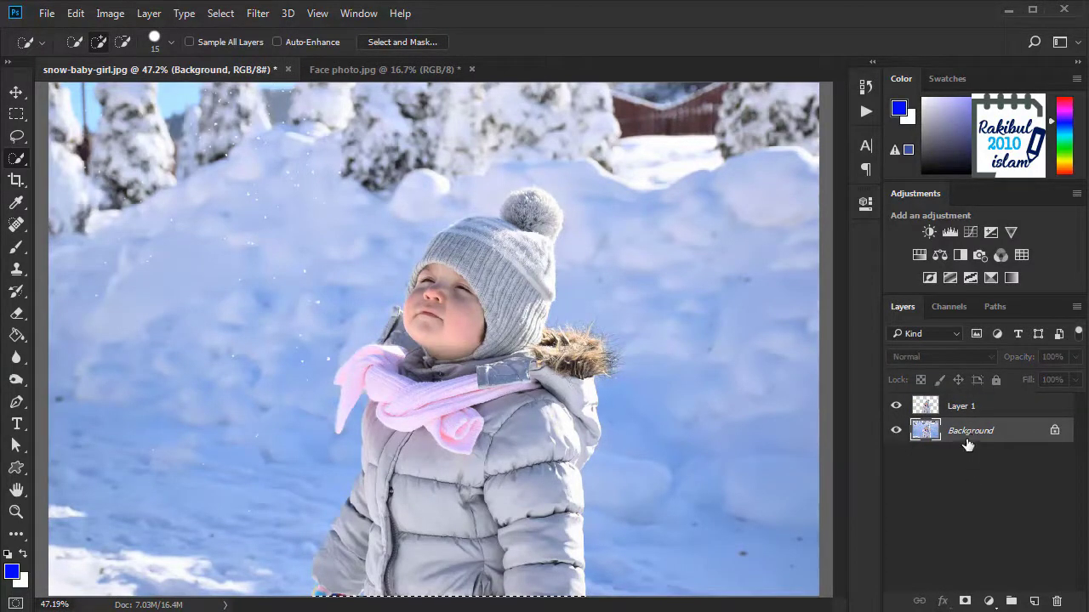
pyautogui.rightClick(968, 441)
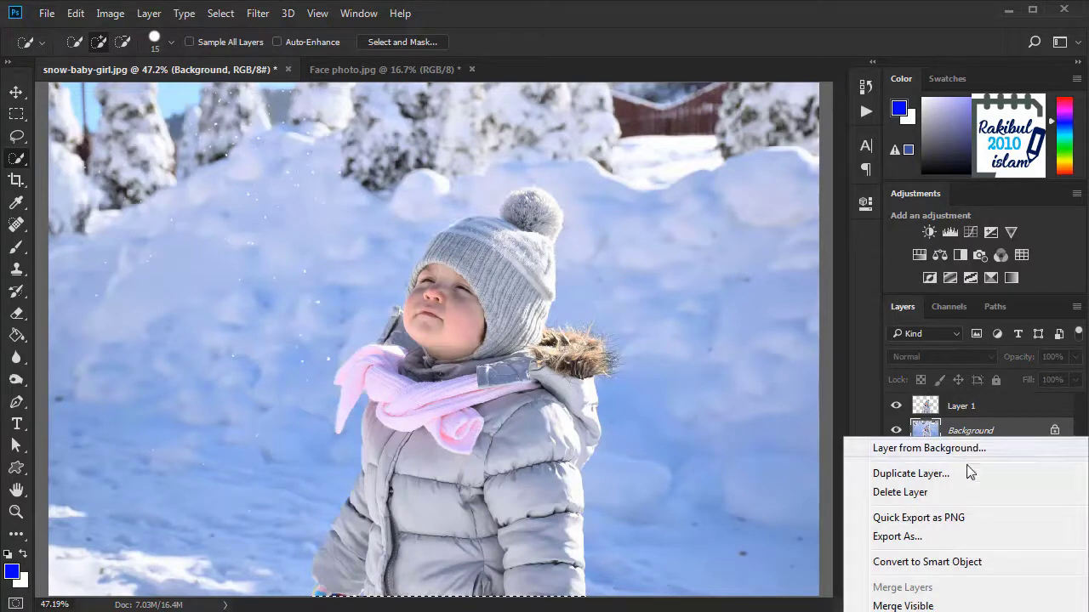
pyautogui.click(963, 563)
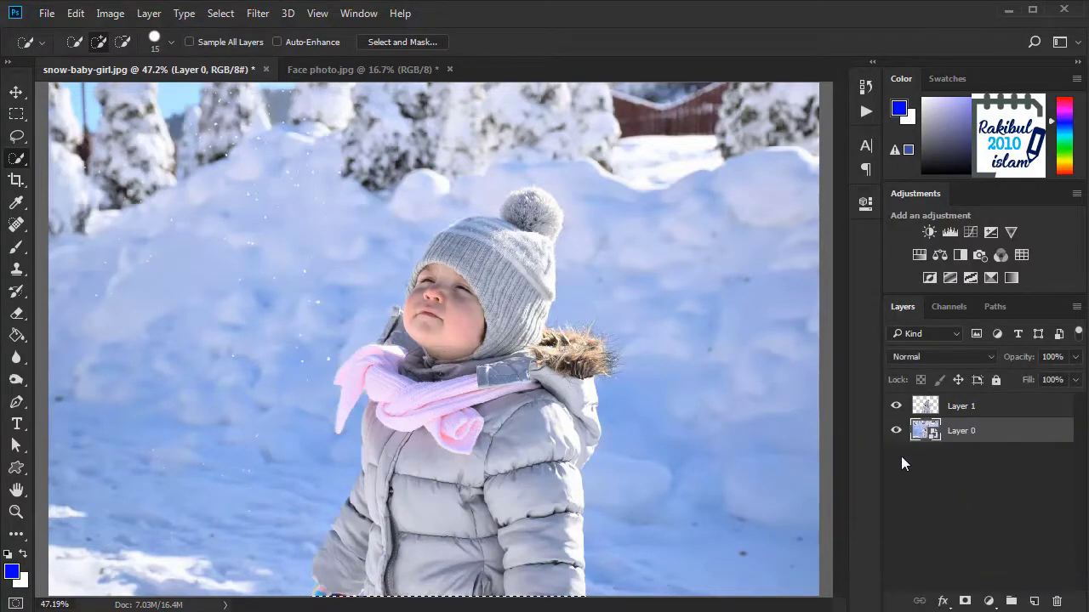
# Set up a Gaussian Blur with a 9.0-pixel radius, checking the preview on and off
pyautogui.click(251, 18)
pyautogui.moveTo(292, 206)
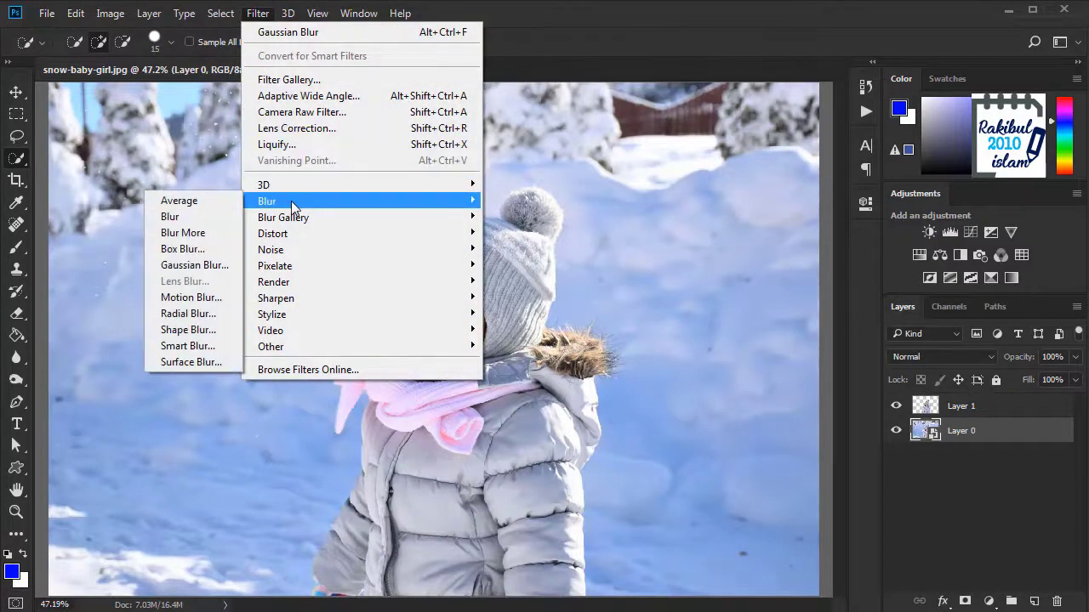
pyautogui.click(194, 266)
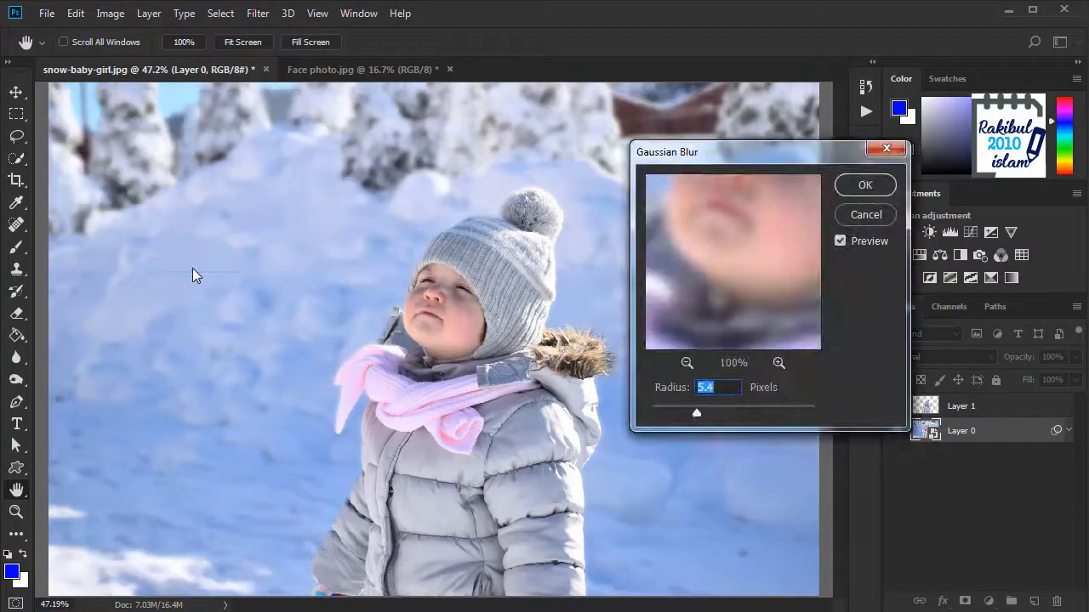
pyautogui.moveTo(728, 162); pyautogui.dragTo(728, 113)
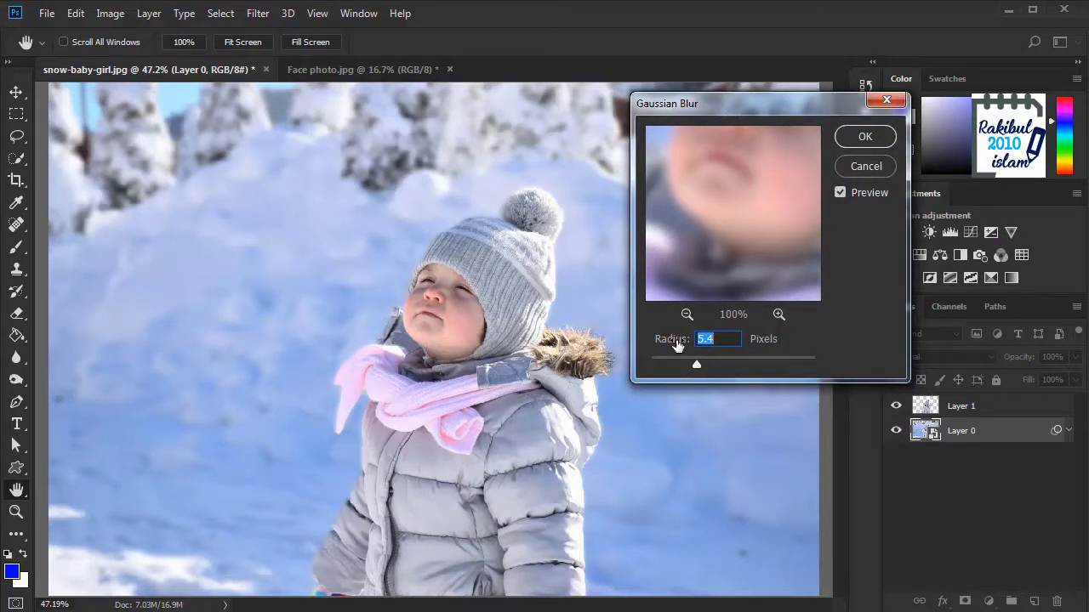
pyautogui.moveTo(677, 344); pyautogui.dragTo(705, 350)
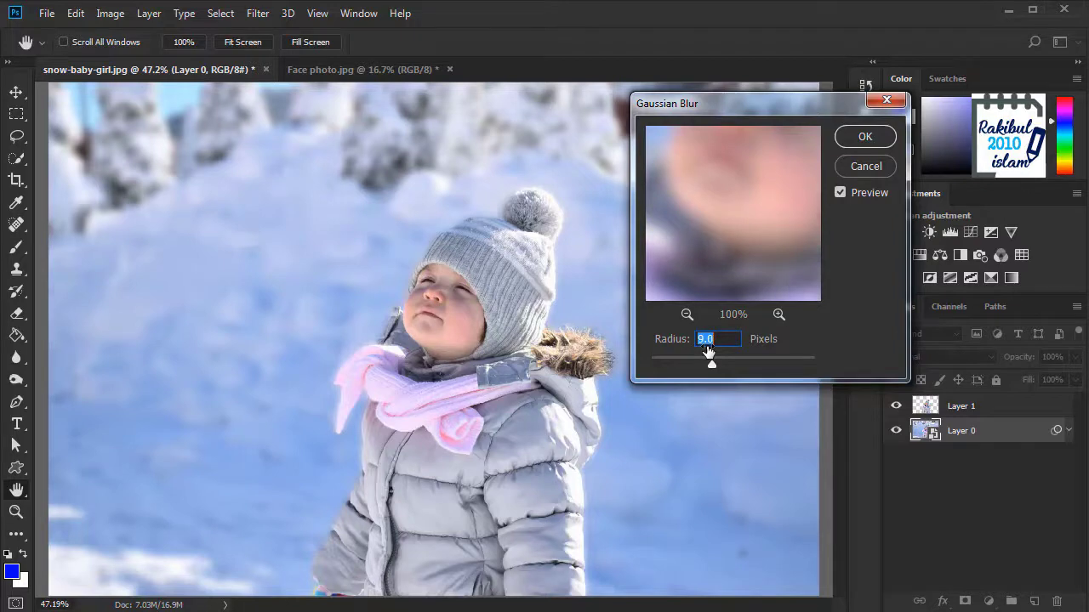
pyautogui.moveTo(750, 113); pyautogui.dragTo(799, 234)
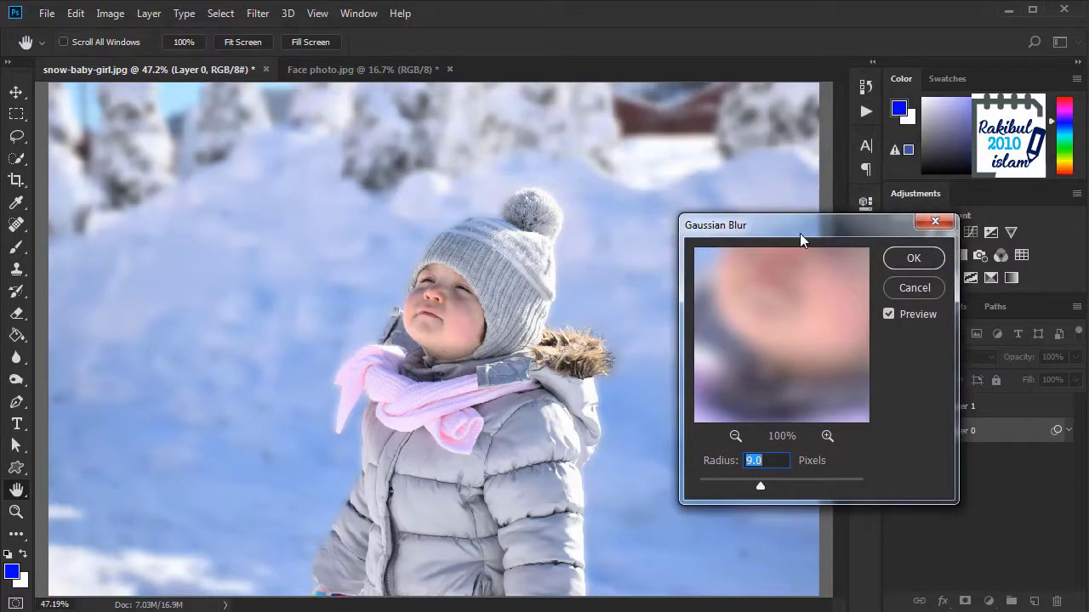
pyautogui.click(888, 314)
pyautogui.click(888, 314)
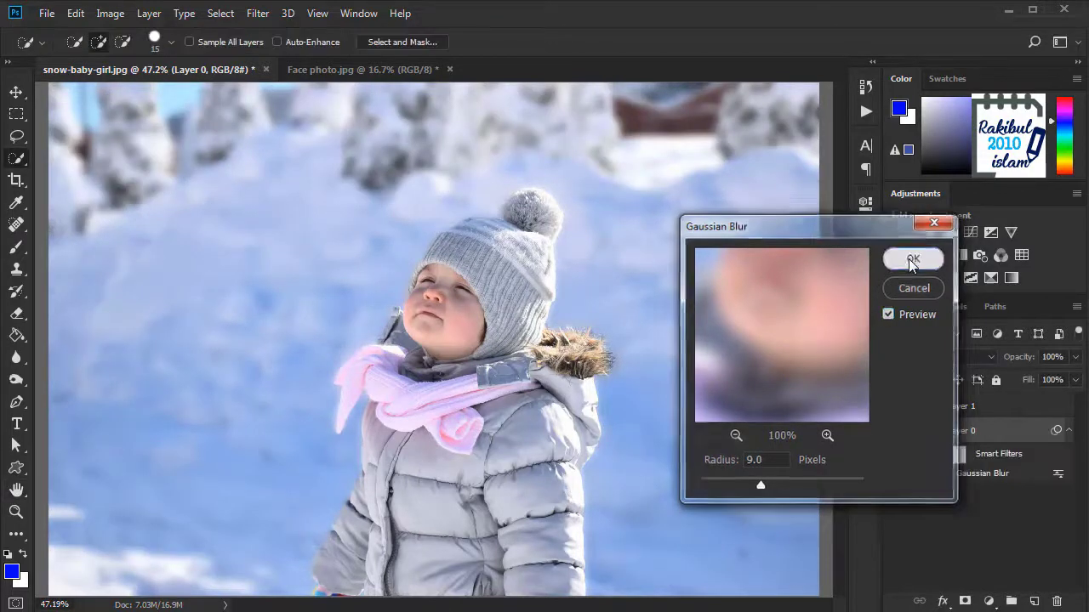
# Apply the Gaussian Blur smart filter, compare it toggled off and on, and target its filter mask
pyautogui.click(911, 259)
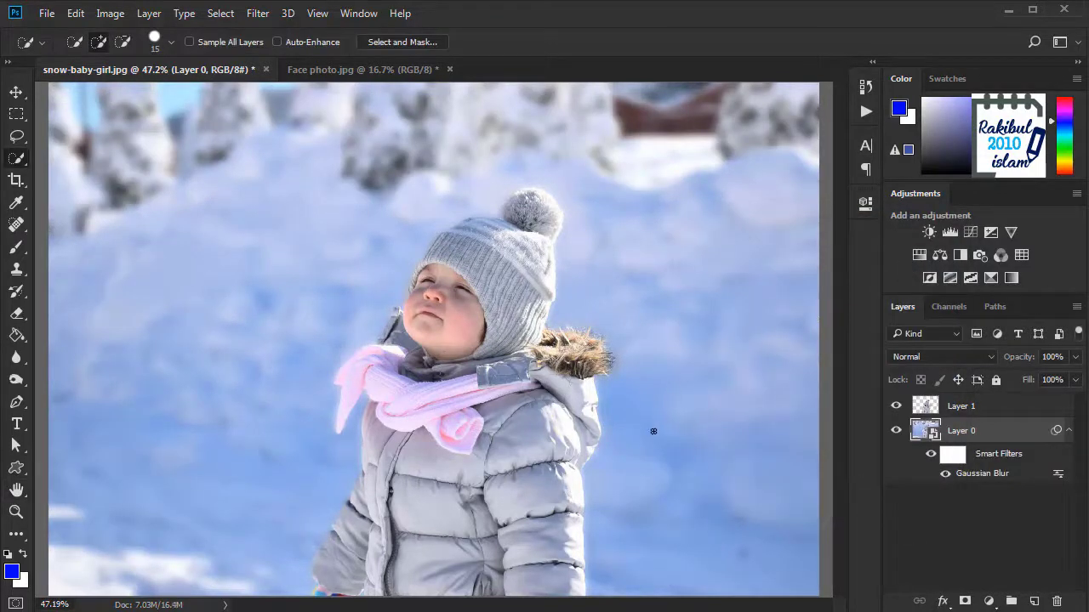
pyautogui.click(932, 454)
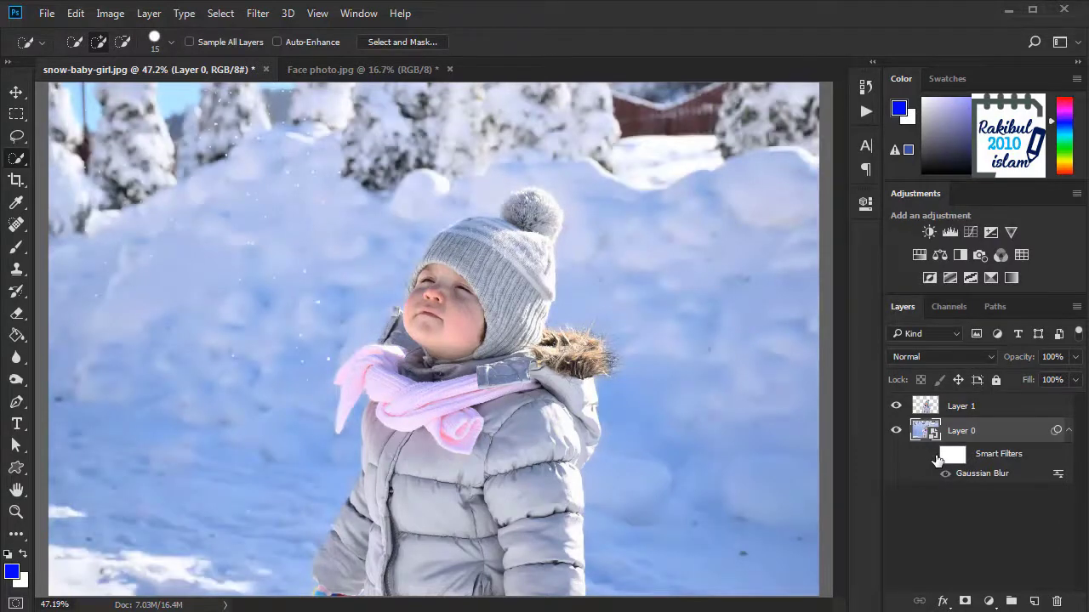
pyautogui.click(931, 454)
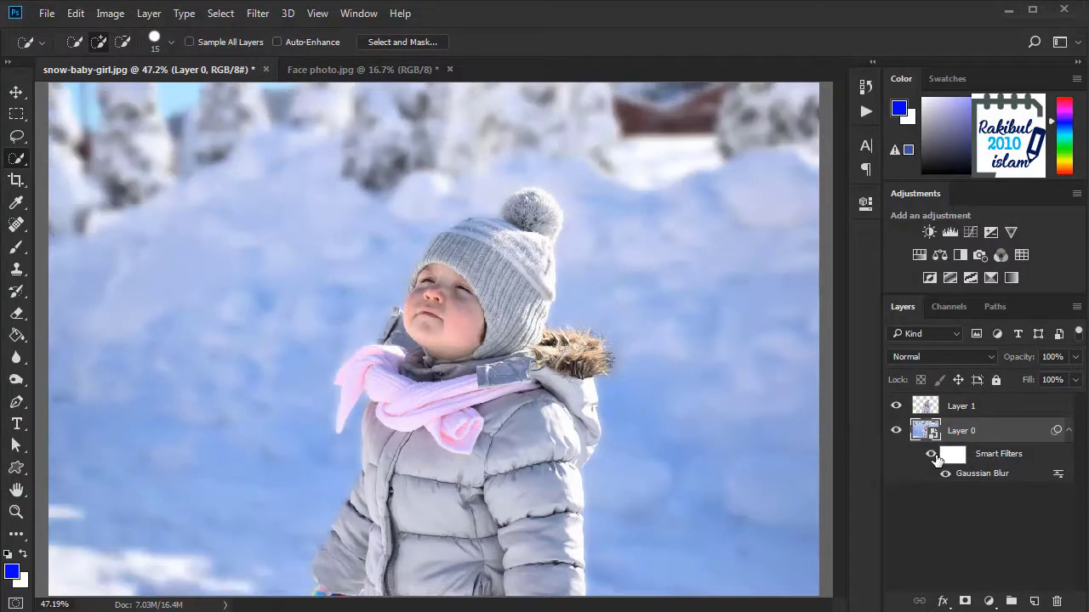
pyautogui.click(931, 454)
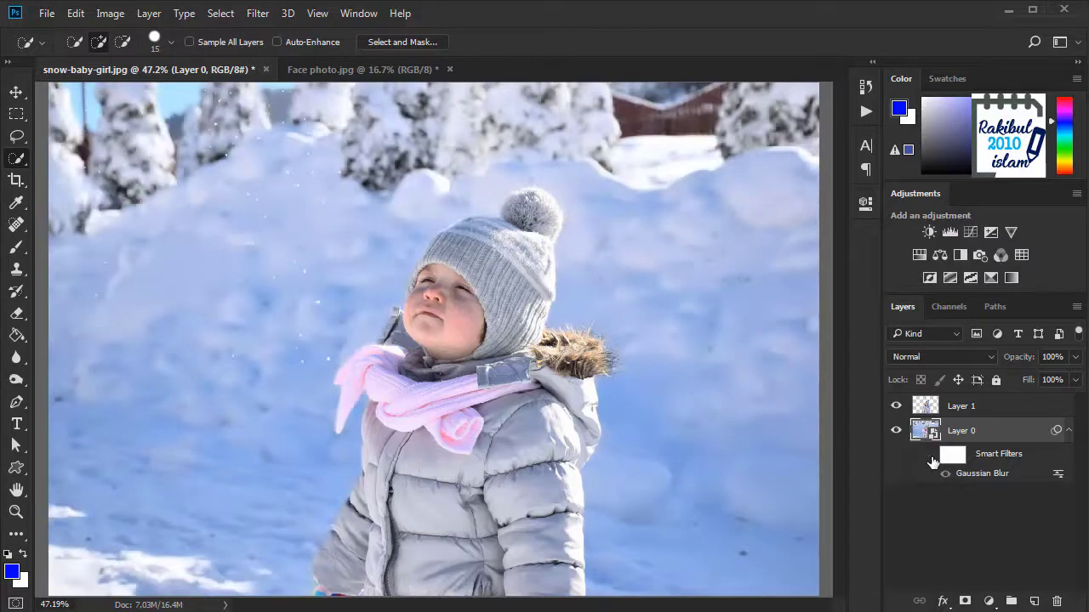
pyautogui.click(931, 455)
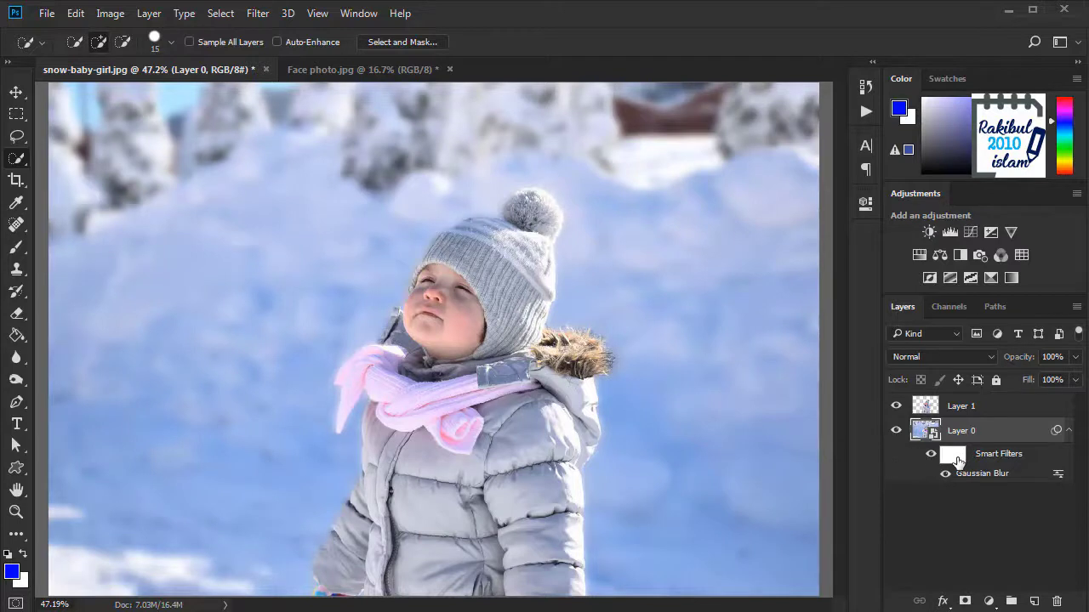
pyautogui.click(957, 461)
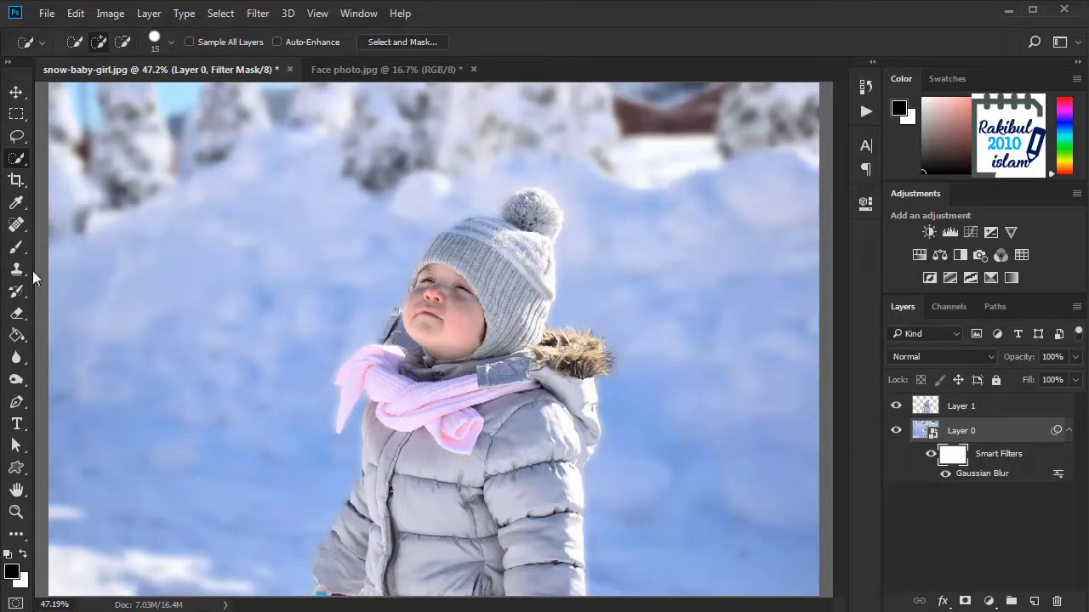
# Paint black over the child on the filter mask with a soft brush of about 100 px
pyautogui.click(17, 247)
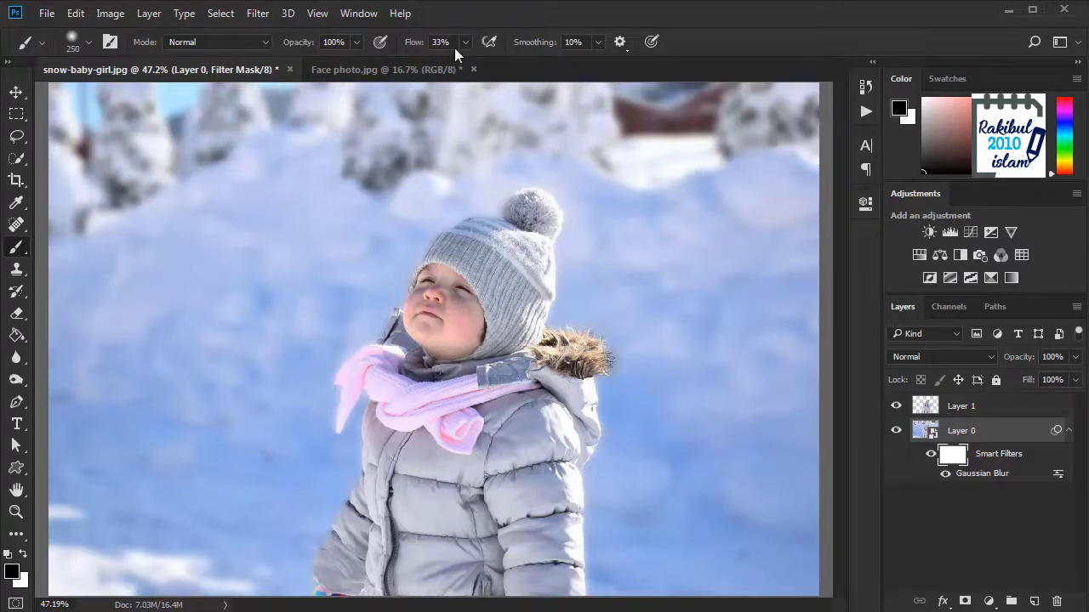
pyautogui.click(88, 42)
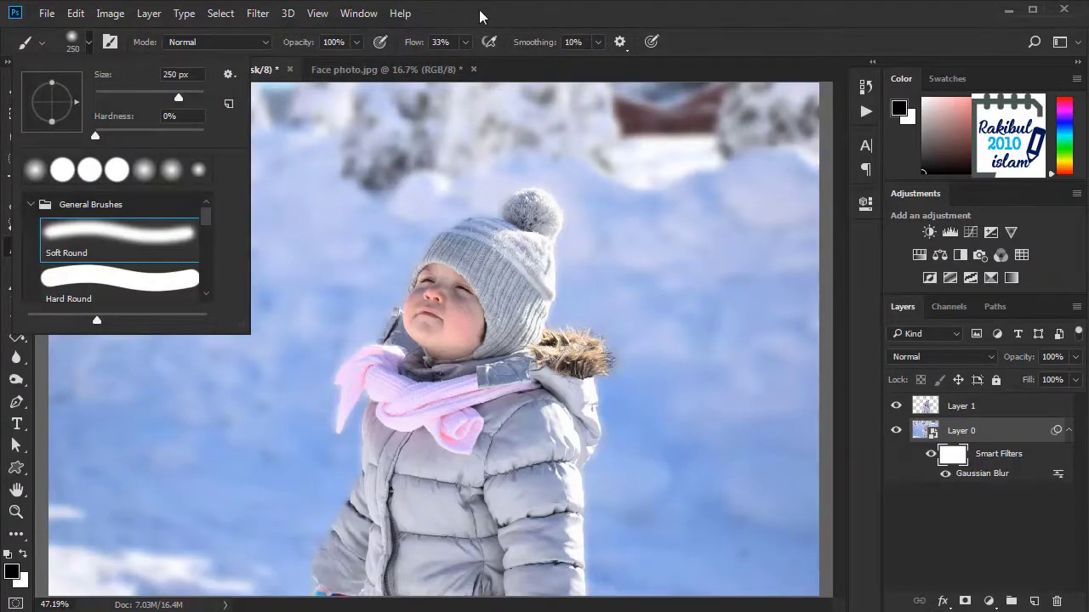
pyautogui.press('[')
pyautogui.press('[')
pyautogui.press('[')
pyautogui.press('[')
pyautogui.press('[')
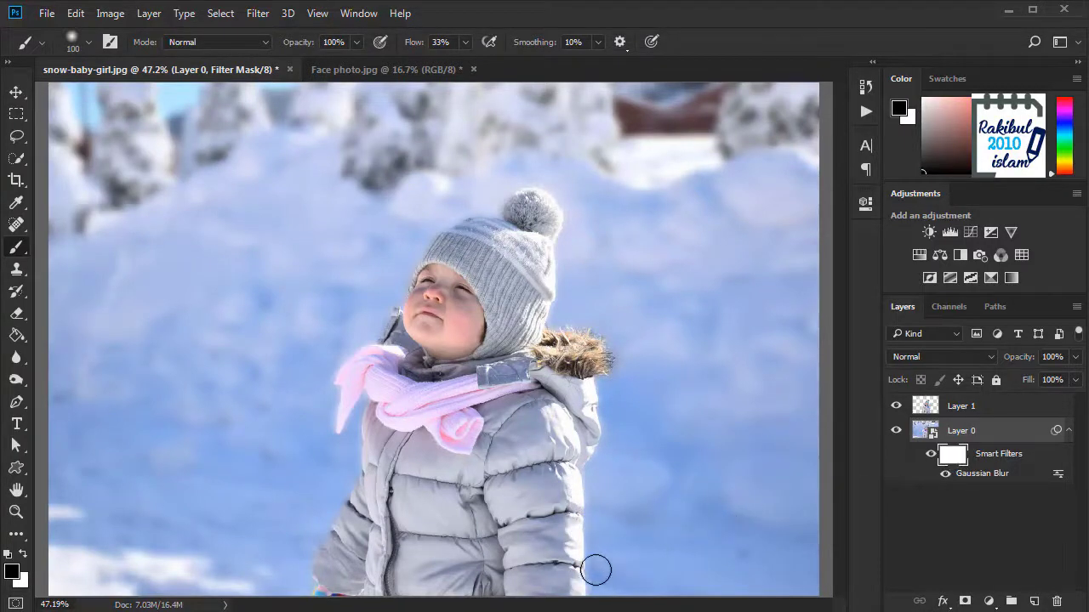
pyautogui.moveTo(596, 570)
pyautogui.mouseDown()
pyautogui.moveTo(576, 460)
pyautogui.moveTo(583, 475)
pyautogui.moveTo(600, 413)
pyautogui.moveTo(589, 450)
pyautogui.moveTo(601, 345)
pyautogui.moveTo(608, 371)
pyautogui.moveTo(598, 322)
pyautogui.moveTo(598, 339)
pyautogui.moveTo(573, 331)
pyautogui.moveTo(593, 326)
pyautogui.moveTo(551, 326)
pyautogui.moveTo(563, 211)
pyautogui.moveTo(535, 181)
pyautogui.moveTo(501, 200)
pyautogui.moveTo(510, 220)
pyautogui.moveTo(511, 194)
pyautogui.moveTo(526, 182)
pyautogui.moveTo(558, 208)
pyautogui.moveTo(527, 196)
pyautogui.moveTo(498, 228)
pyautogui.moveTo(512, 196)
pyautogui.moveTo(428, 254)
pyautogui.moveTo(497, 202)
pyautogui.moveTo(409, 274)
pyautogui.moveTo(374, 355)
pyautogui.moveTo(339, 391)
pyautogui.moveTo(338, 422)
pyautogui.moveTo(367, 387)
pyautogui.moveTo(362, 450)
pyautogui.moveTo(356, 413)
pyautogui.moveTo(341, 504)
pyautogui.moveTo(305, 592)
pyautogui.moveTo(359, 480)
pyautogui.moveTo(361, 410)
pyautogui.mouseUp()
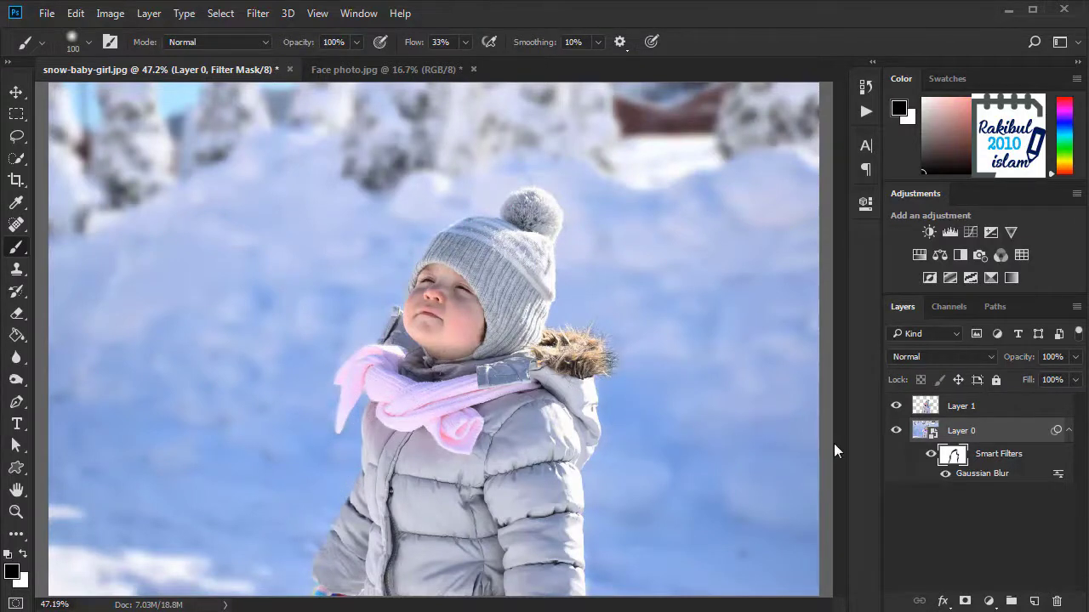
# Compare the result with the filter mask and smart blur toggled, then bring Face photo.jpg forward
pyautogui.keyDown('shift'); pyautogui.click(953, 456); pyautogui.keyUp('shift')
pyautogui.keyDown('shift'); pyautogui.click(953, 458); pyautogui.keyUp('shift')
pyautogui.keyDown('shift'); pyautogui.click(953, 458); pyautogui.keyUp('shift')
pyautogui.keyDown('shift'); pyautogui.click(953, 457); pyautogui.keyUp('shift')
pyautogui.click(931, 455)
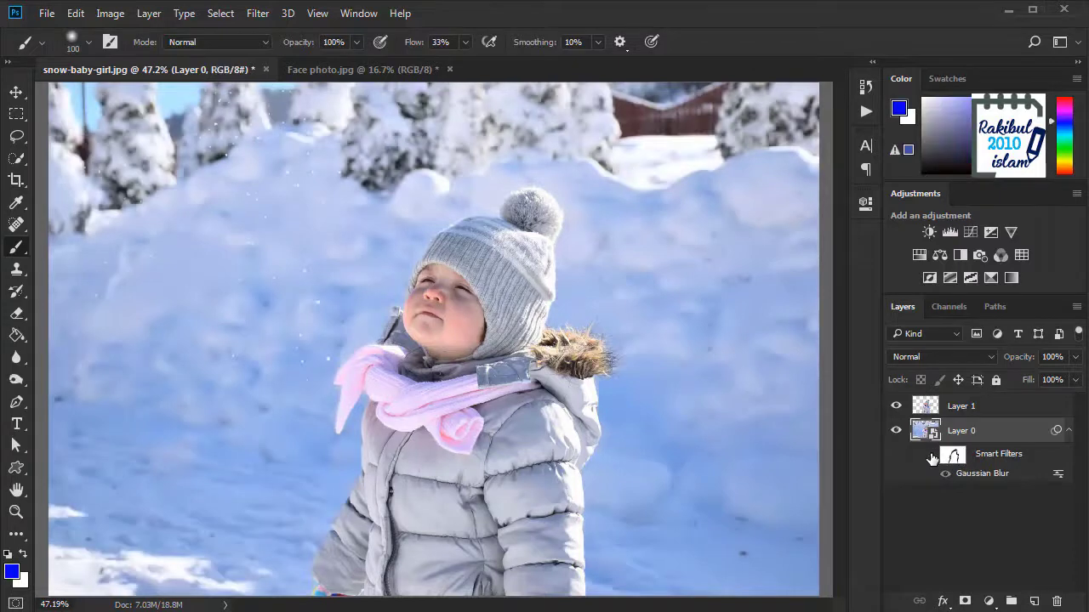
pyautogui.click(931, 455)
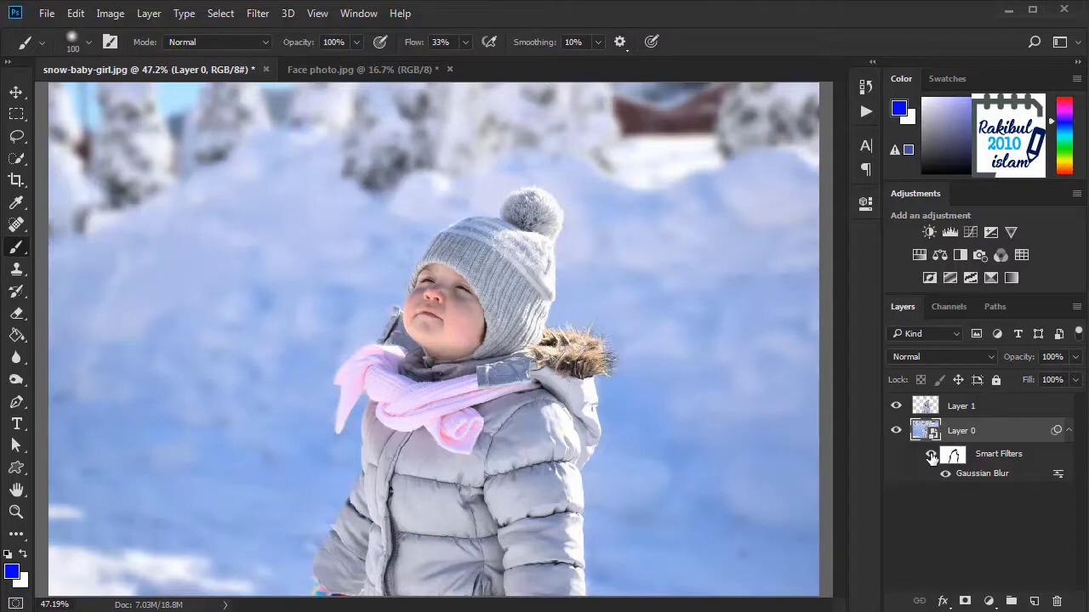
pyautogui.click(353, 68)
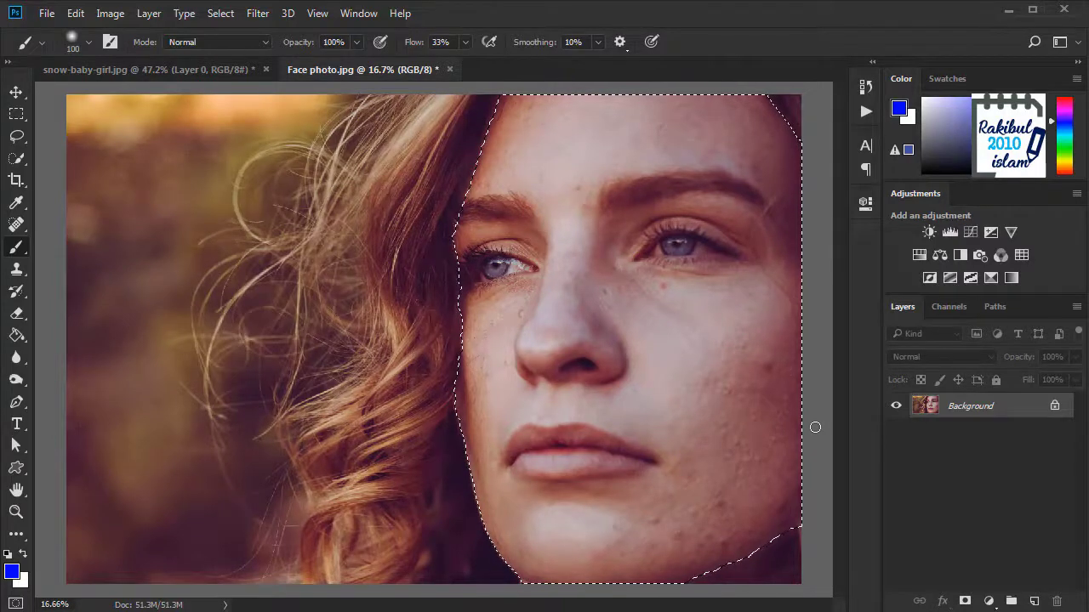
# Copy the selected face onto a new Layer 1 with Ctrl+J
pyautogui.hotkey('ctrl', 'j')
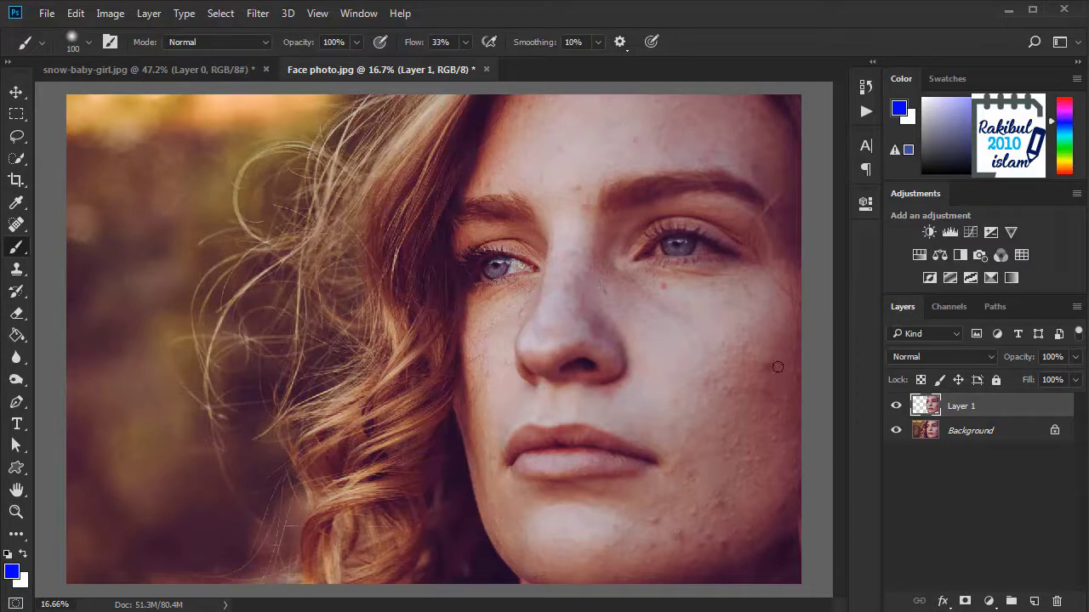
# With the Spot Healing Brush, heal blemishes on the forehead, beside the nose, on the cheek and under the eye
pyautogui.click(15, 225)
pyautogui.rightClick(15, 225)
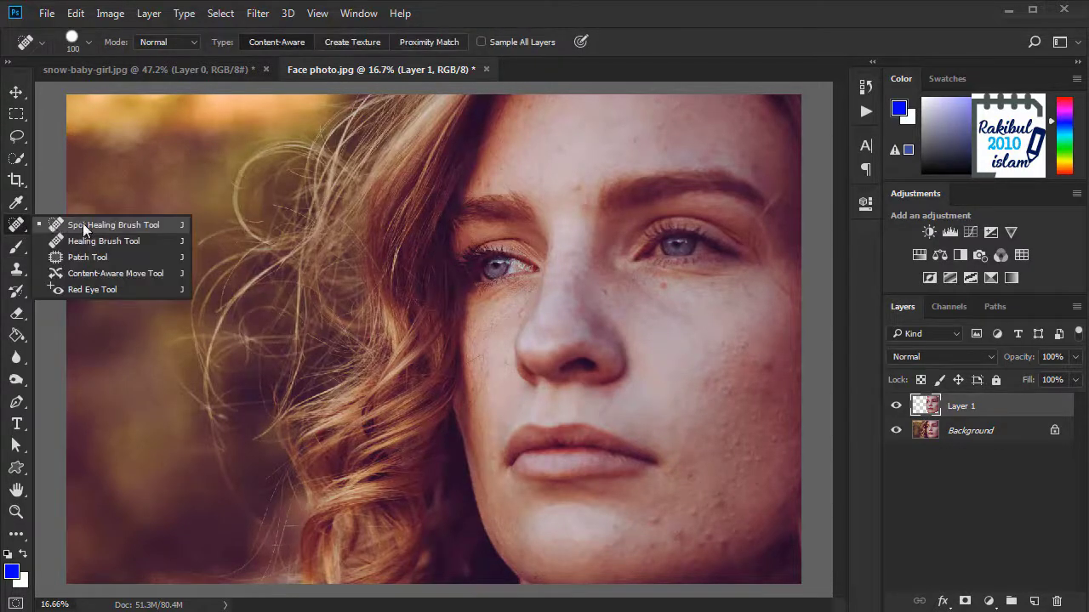
pyautogui.click(139, 229)
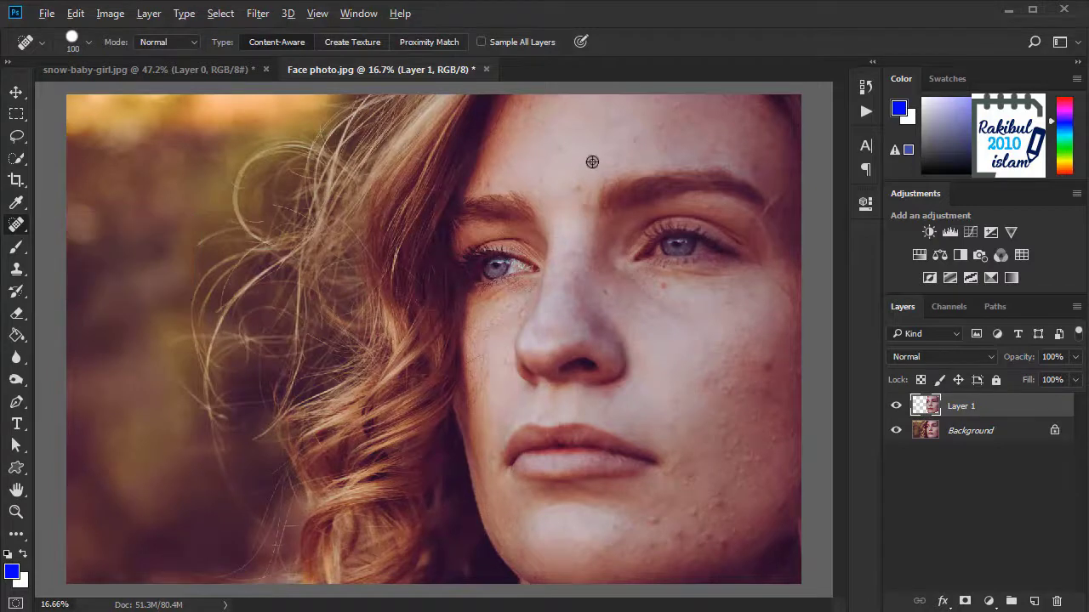
pyautogui.scroll(2, 593, 161)
pyautogui.scroll(1, 593, 161)
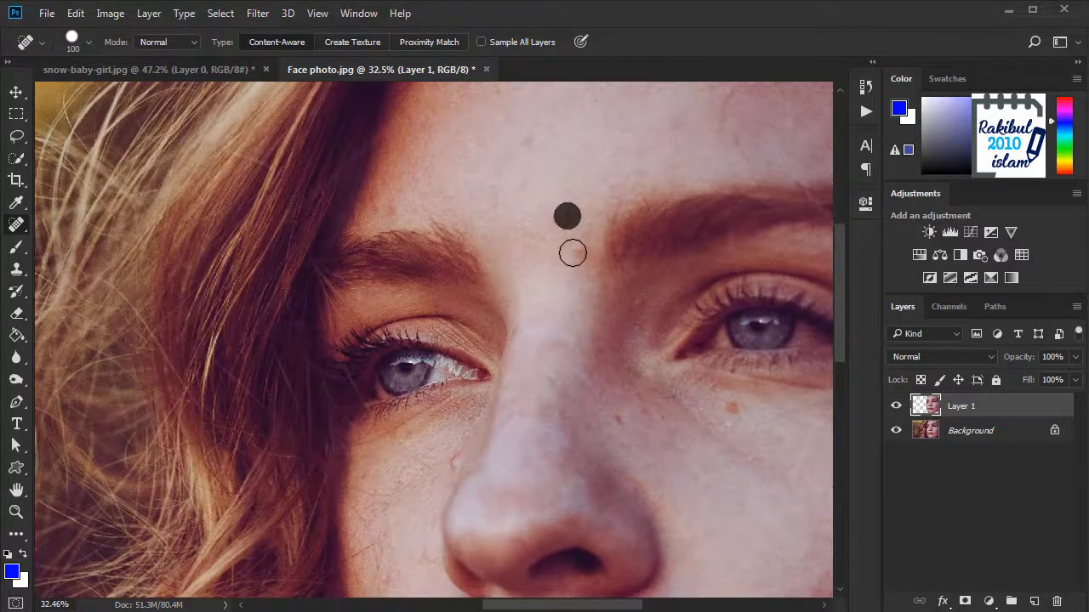
pyautogui.click(573, 251)
pyautogui.click(451, 462)
pyautogui.click(614, 413)
pyautogui.click(741, 412)
# Heal the spots on the lower cheek, along the jaw and jawline, and a rough cheek patch
pyautogui.scroll(-1, 603, 437)
pyautogui.moveTo(525, 396); pyautogui.dragTo(638, 347)
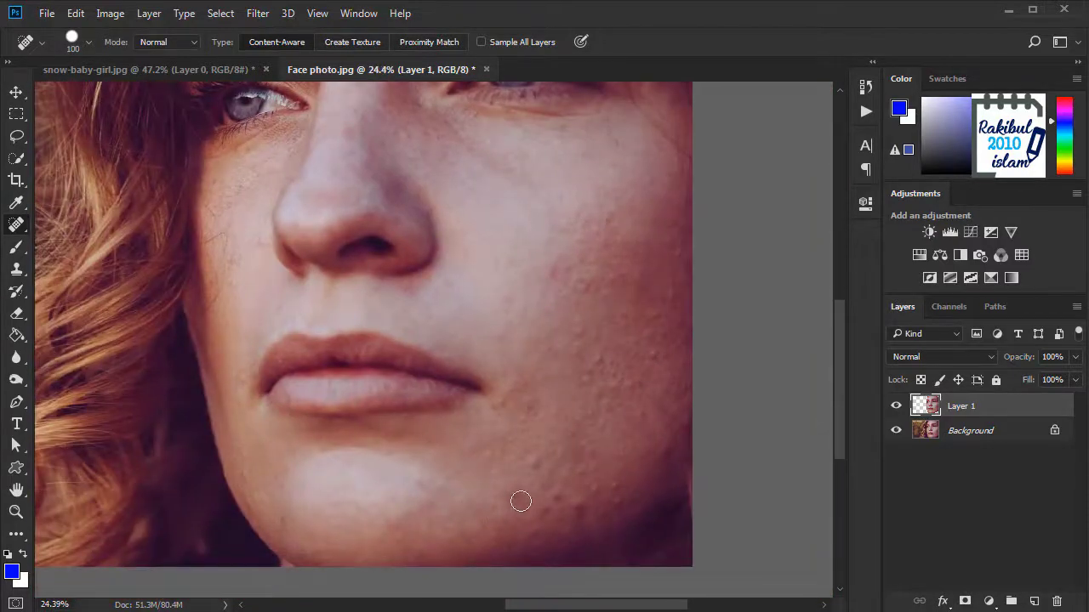
pyautogui.click(531, 460)
pyautogui.click(566, 502)
pyautogui.click(623, 500)
pyautogui.click(664, 451)
pyautogui.click(666, 455)
pyautogui.moveTo(651, 403); pyautogui.dragTo(661, 430)
pyautogui.scroll(-3, 635, 443)
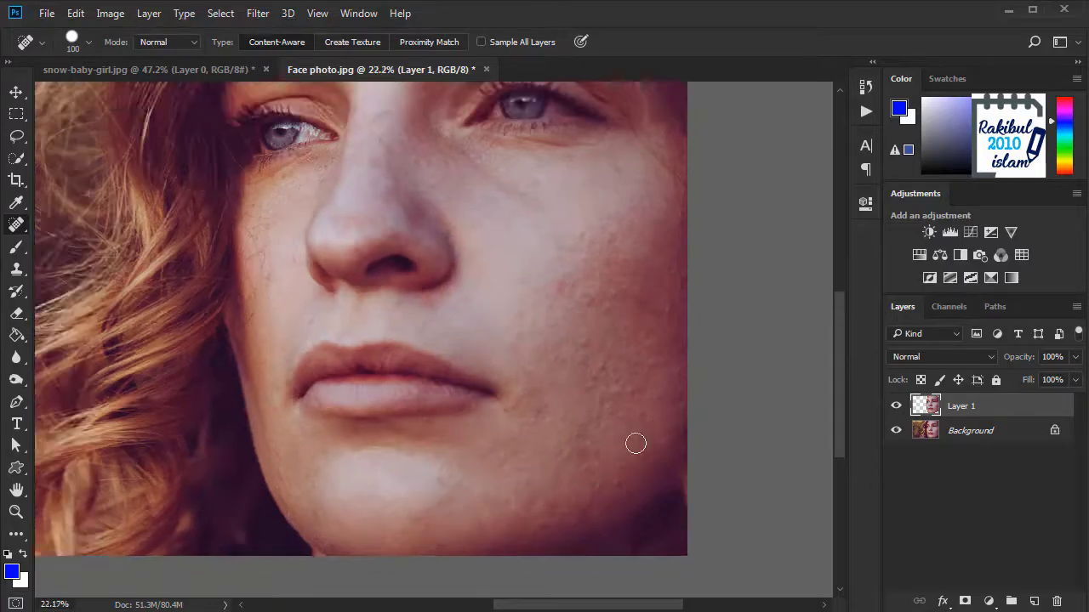
pyautogui.scroll(-1, 526, 350)
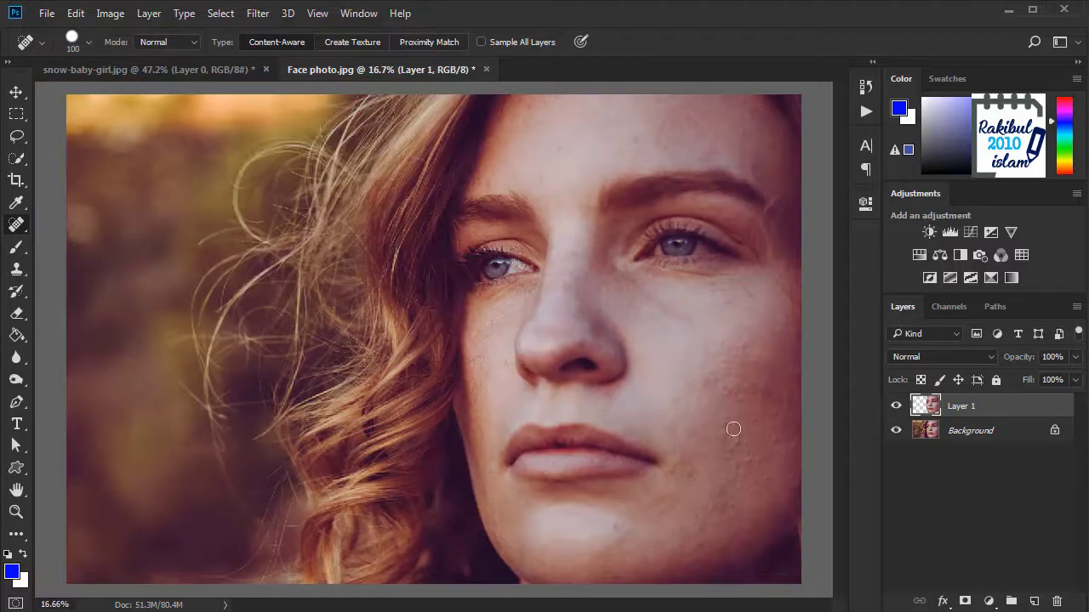
# Convert Layer 1 to a smart object and apply a Surface Blur with Radius 78 and Threshold 19
pyautogui.rightClick(962, 407)
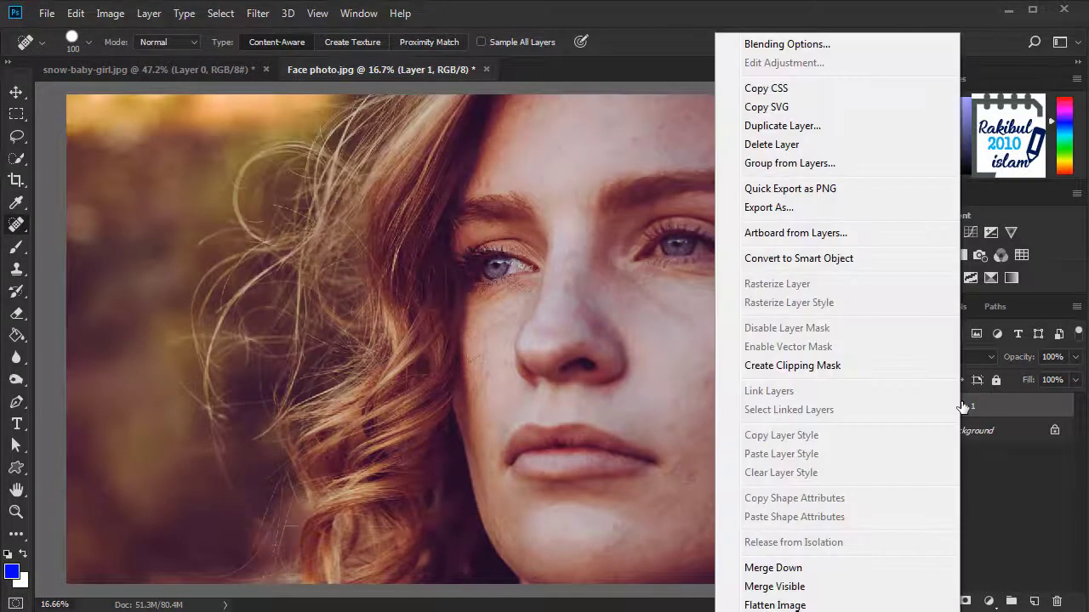
pyautogui.click(829, 266)
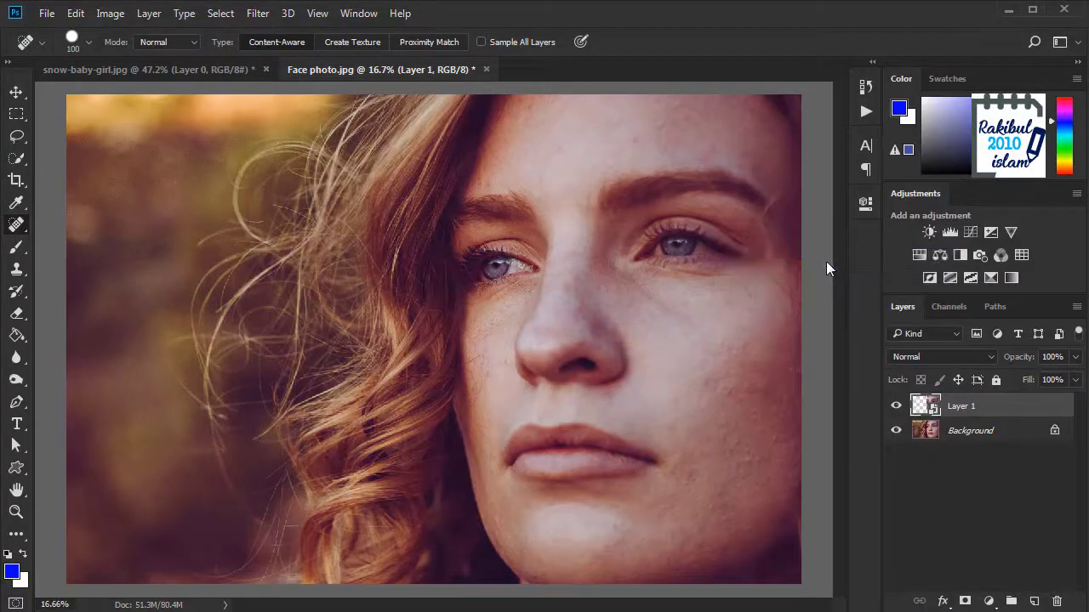
pyautogui.click(256, 12)
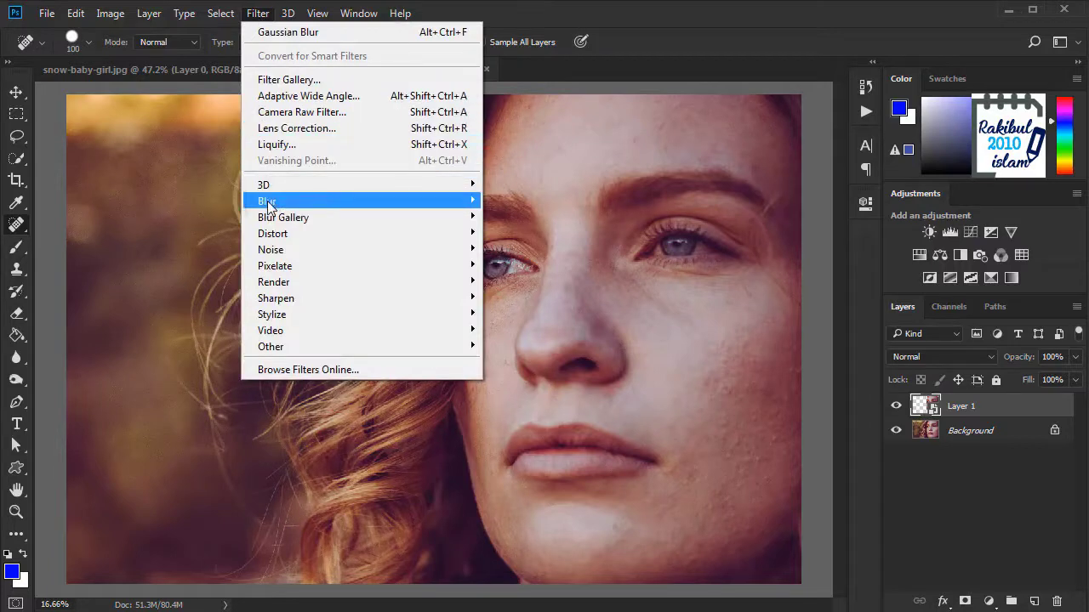
pyautogui.moveTo(268, 202)
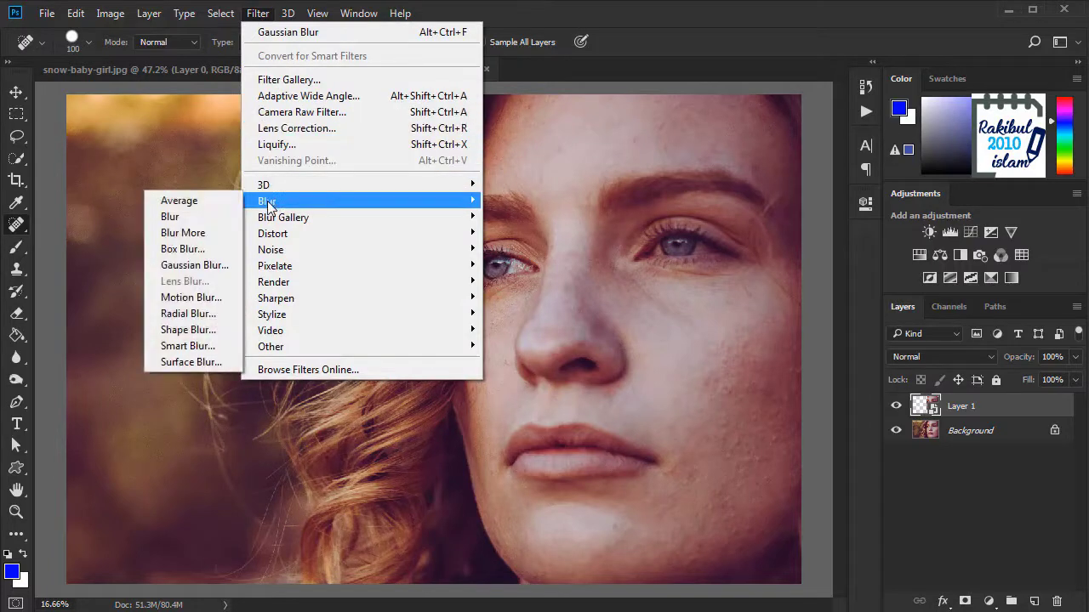
pyautogui.click(181, 362)
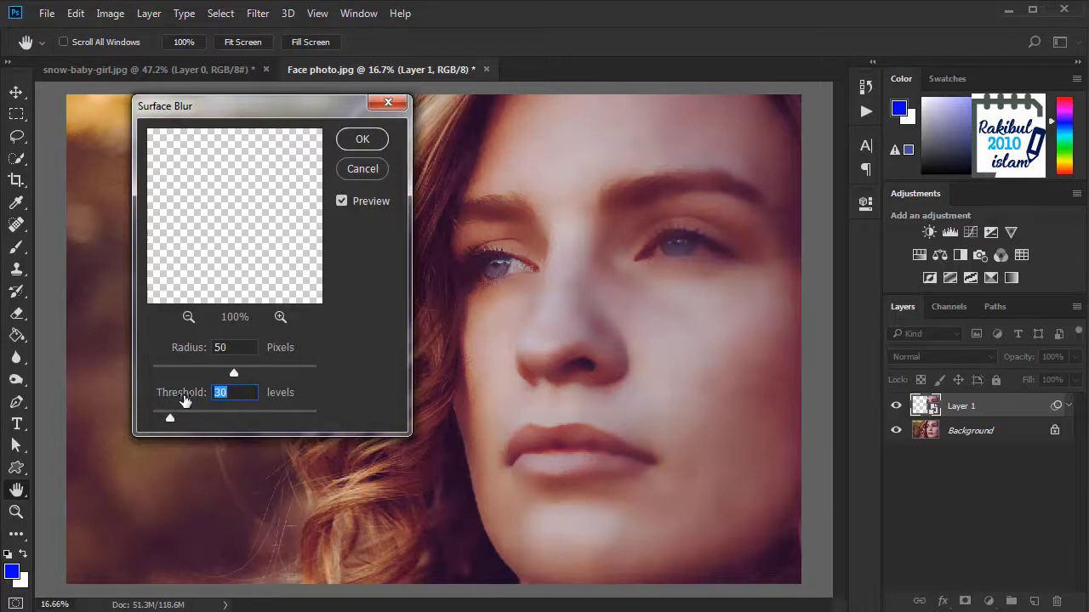
pyautogui.moveTo(184, 399); pyautogui.dragTo(174, 400)
pyautogui.moveTo(185, 353); pyautogui.dragTo(212, 352)
pyautogui.moveTo(161, 393); pyautogui.dragTo(167, 397)
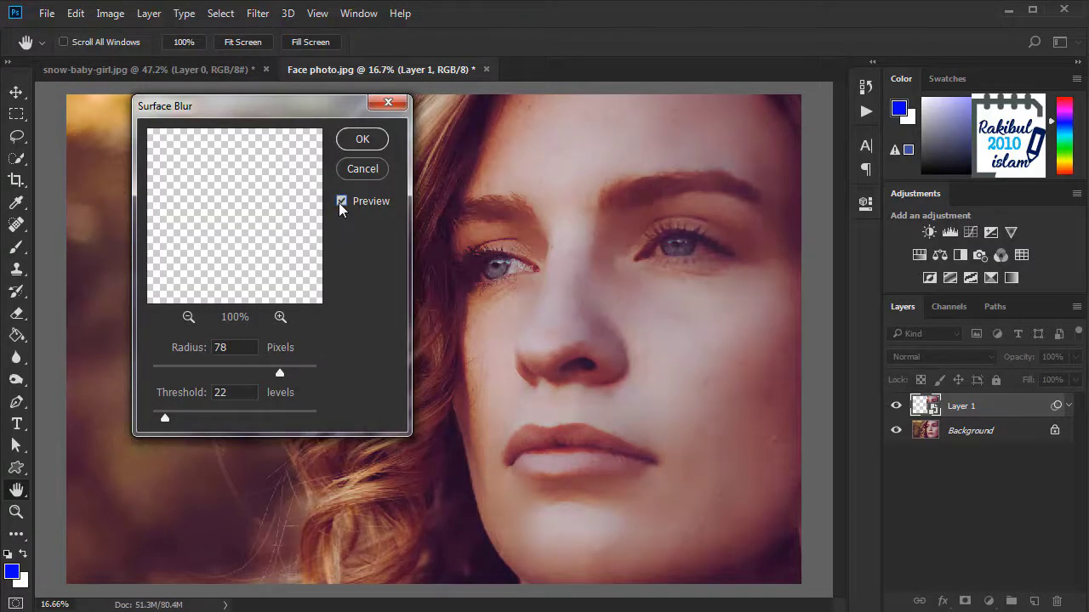
pyautogui.click(358, 143)
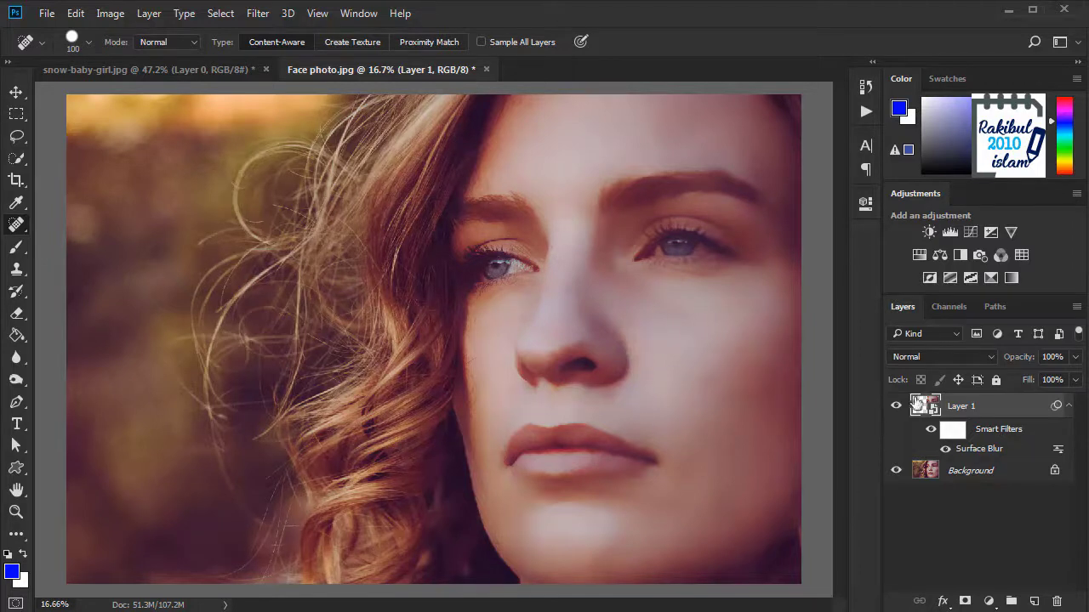
# Brush black onto the Surface Blur mask over the eyebrow and temple hair edge to keep them sharp
pyautogui.click(950, 431)
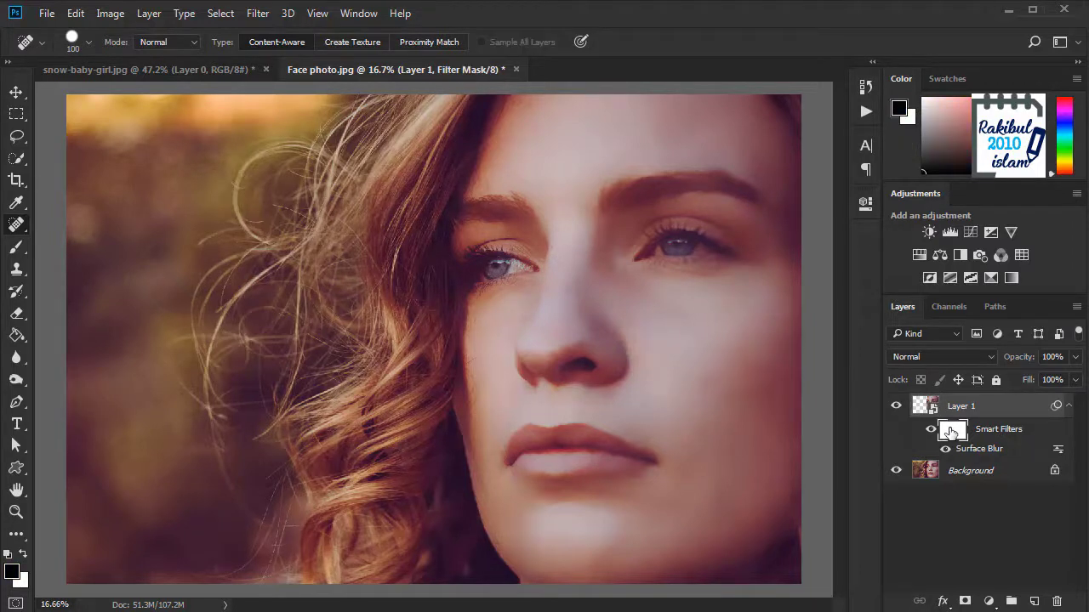
pyautogui.click(17, 249)
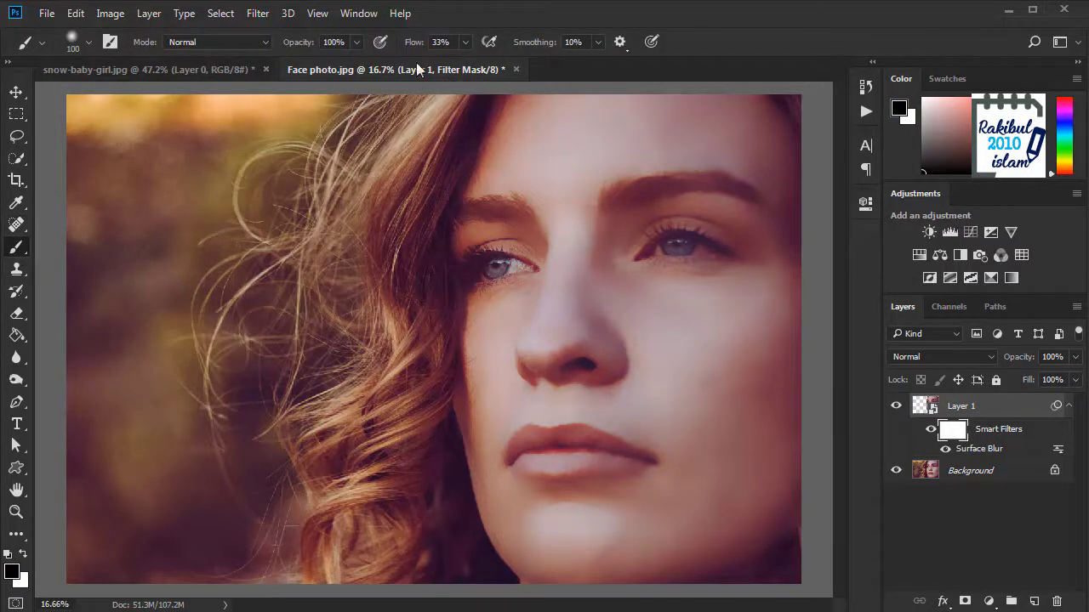
pyautogui.scroll(3, 495, 336)
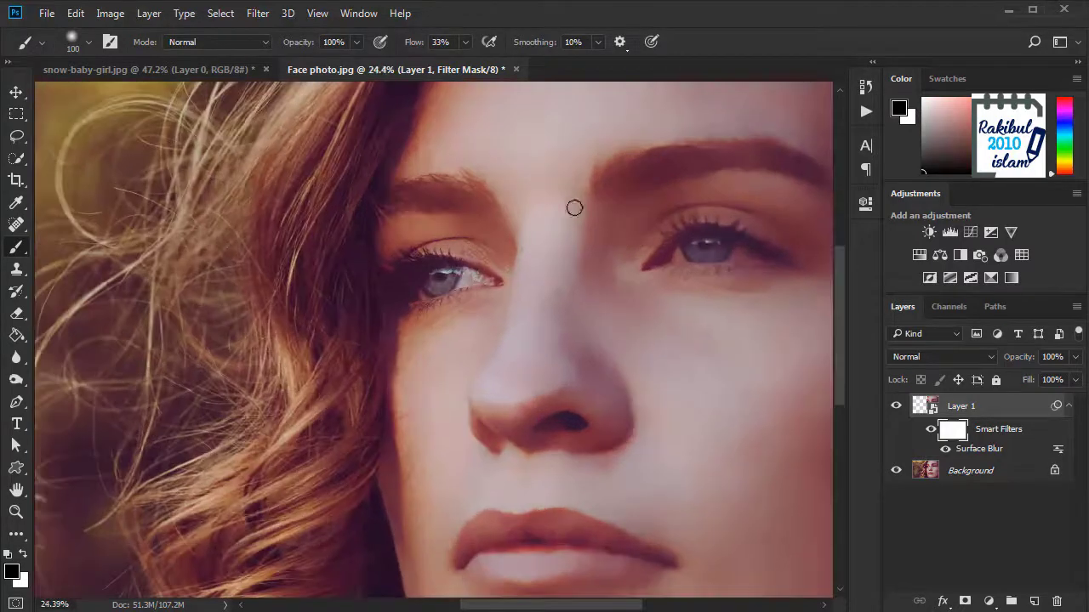
pyautogui.moveTo(588, 284); pyautogui.dragTo(588, 231)
pyautogui.moveTo(600, 323)
pyautogui.mouseDown()
pyautogui.moveTo(347, 237)
pyautogui.moveTo(498, 206)
pyautogui.moveTo(364, 234)
pyautogui.moveTo(527, 213)
pyautogui.moveTo(590, 261)
pyautogui.mouseUp()
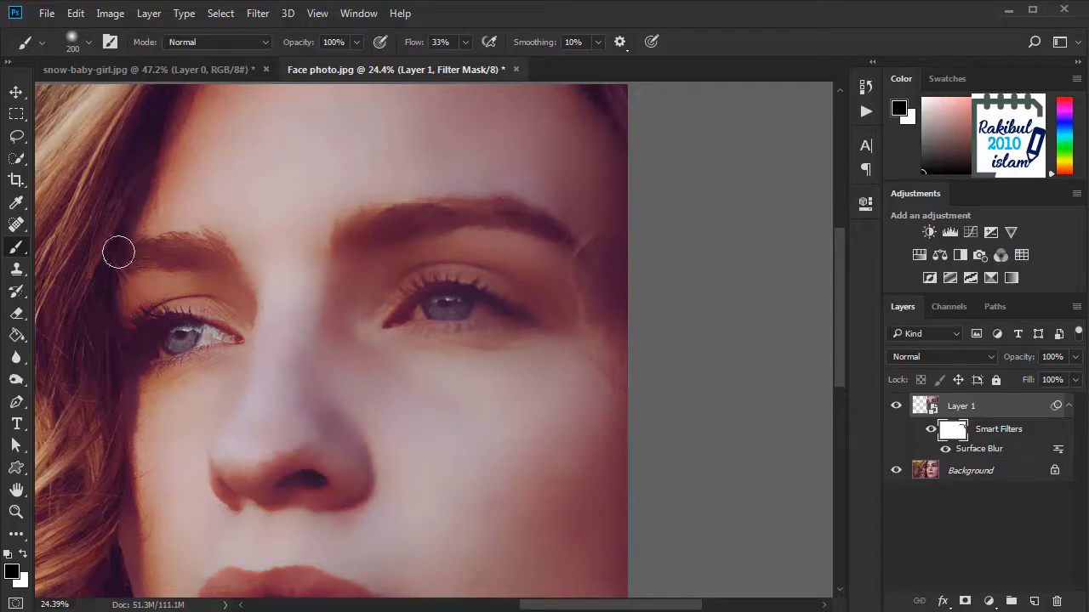
pyautogui.moveTo(109, 250)
pyautogui.mouseDown()
pyautogui.moveTo(206, 245)
pyautogui.moveTo(123, 280)
pyautogui.mouseUp()
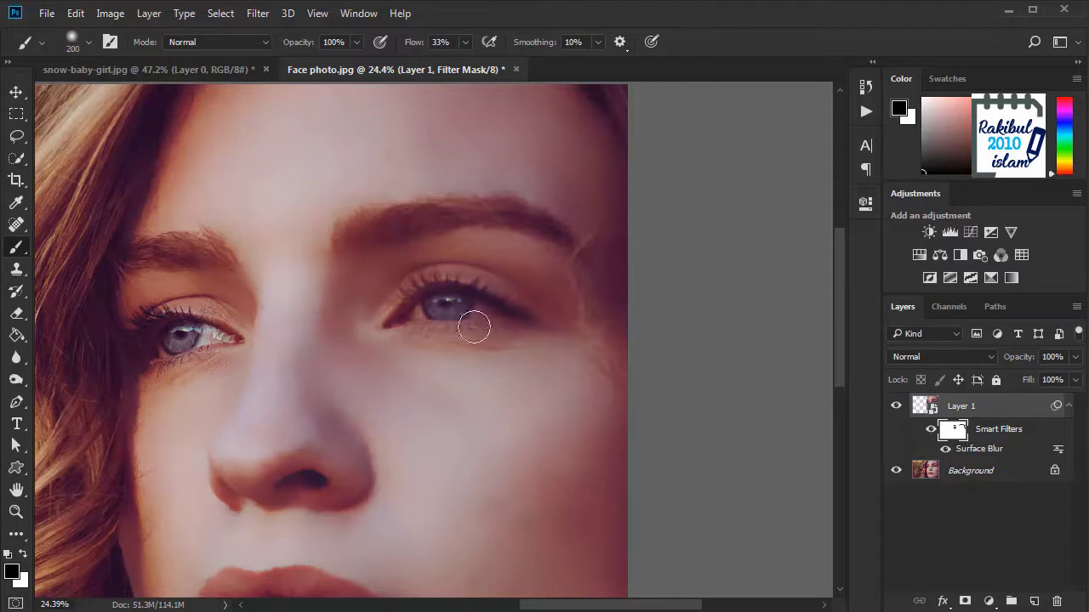
pyautogui.scroll(-3, 309, 392)
pyautogui.hscroll(-1, 309, 392)
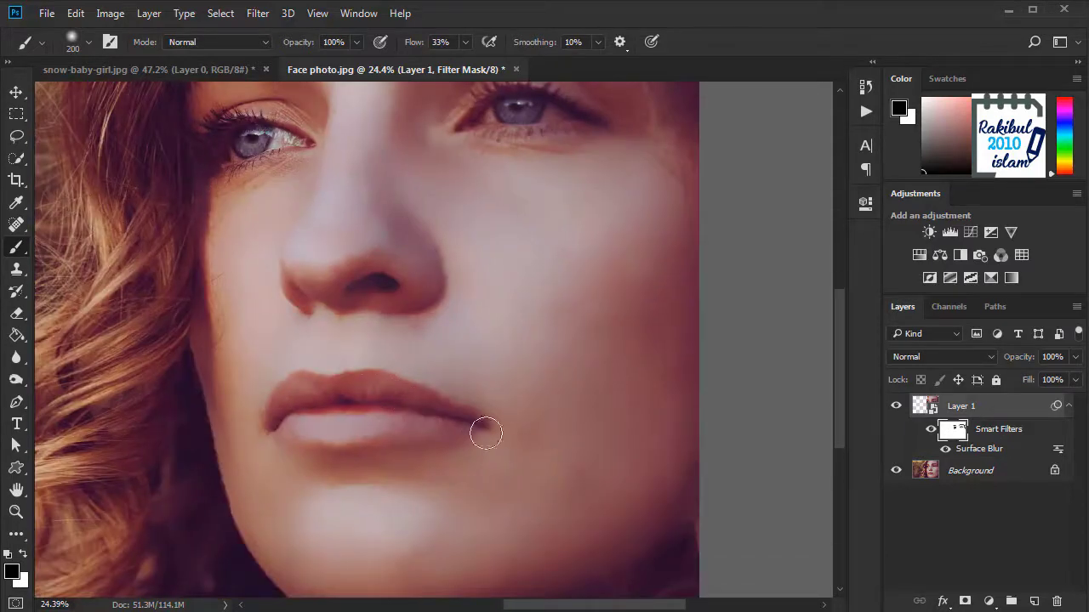
pyautogui.scroll(-1, 494, 303)
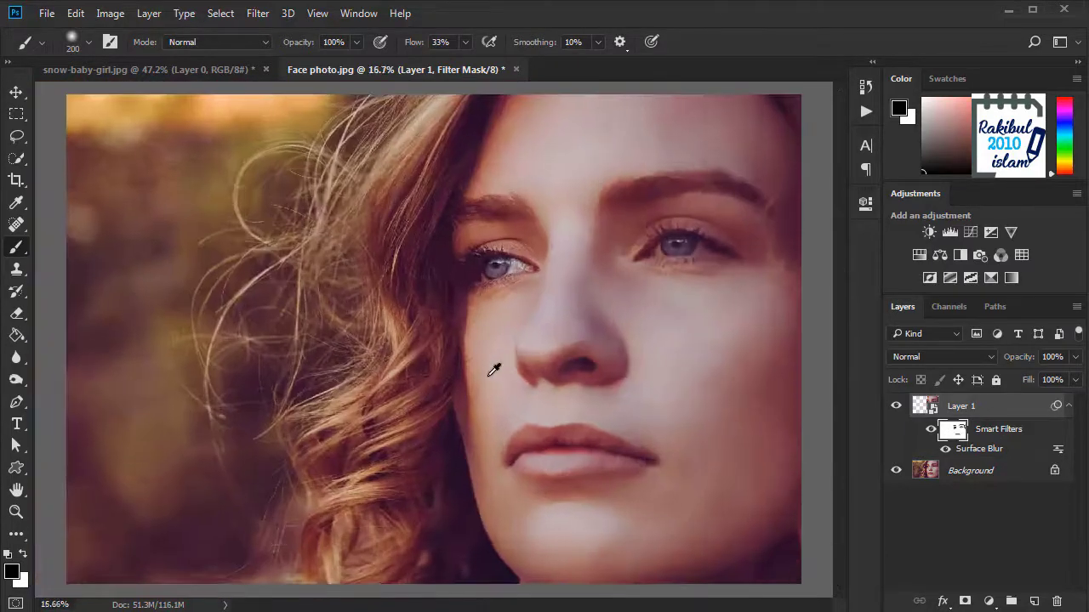
pyautogui.keyDown('shift'); pyautogui.click(954, 431); pyautogui.keyUp('shift')
# Add a 3.86% Gaussian monochromatic Add Noise smart filter to Layer 1's image
pyautogui.click(920, 408)
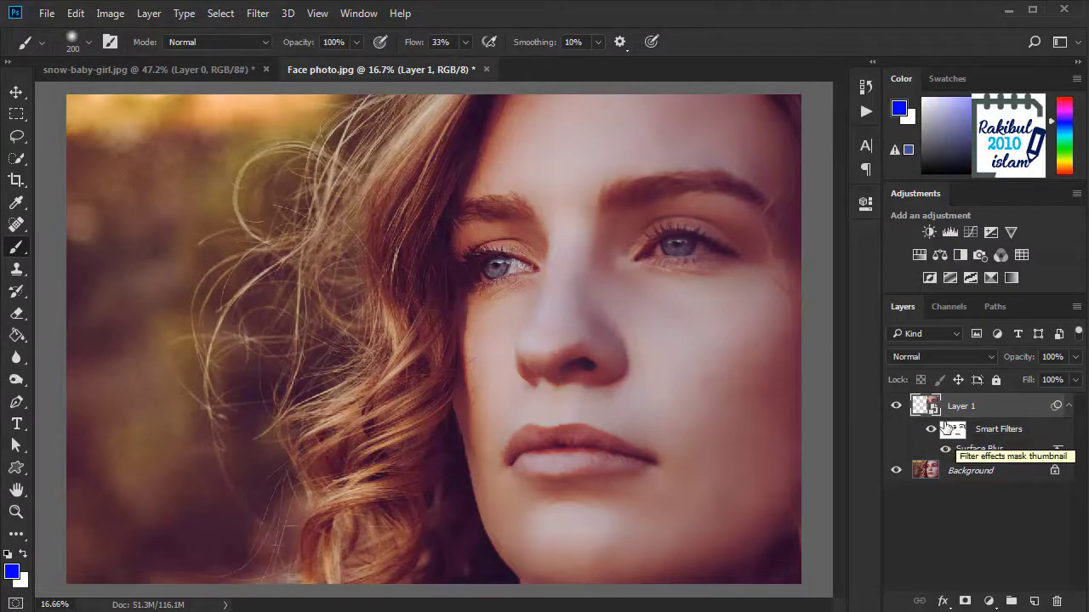
pyautogui.click(257, 15)
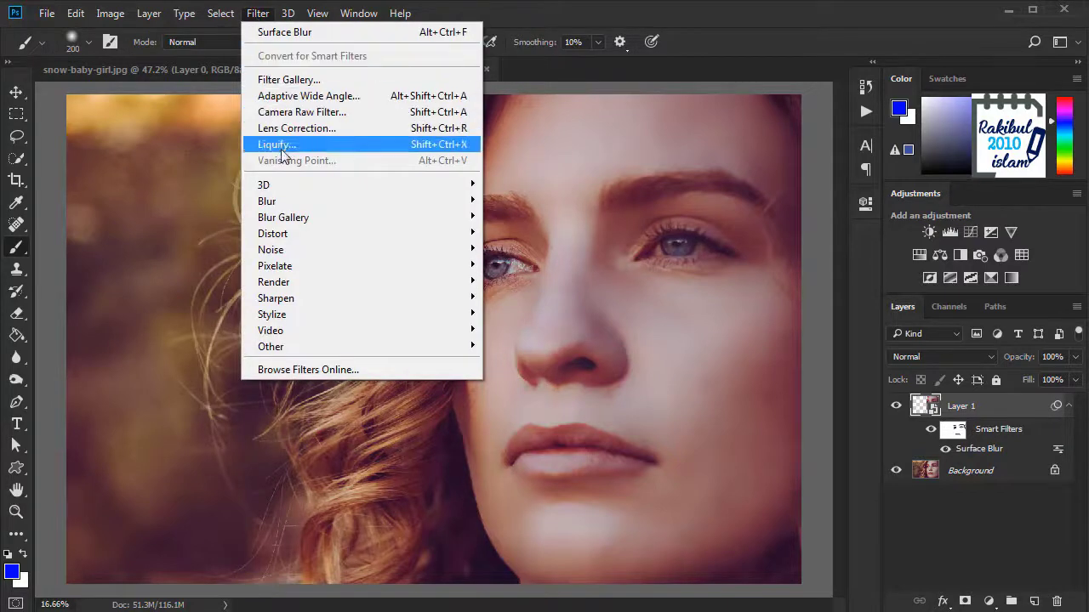
pyautogui.moveTo(280, 250)
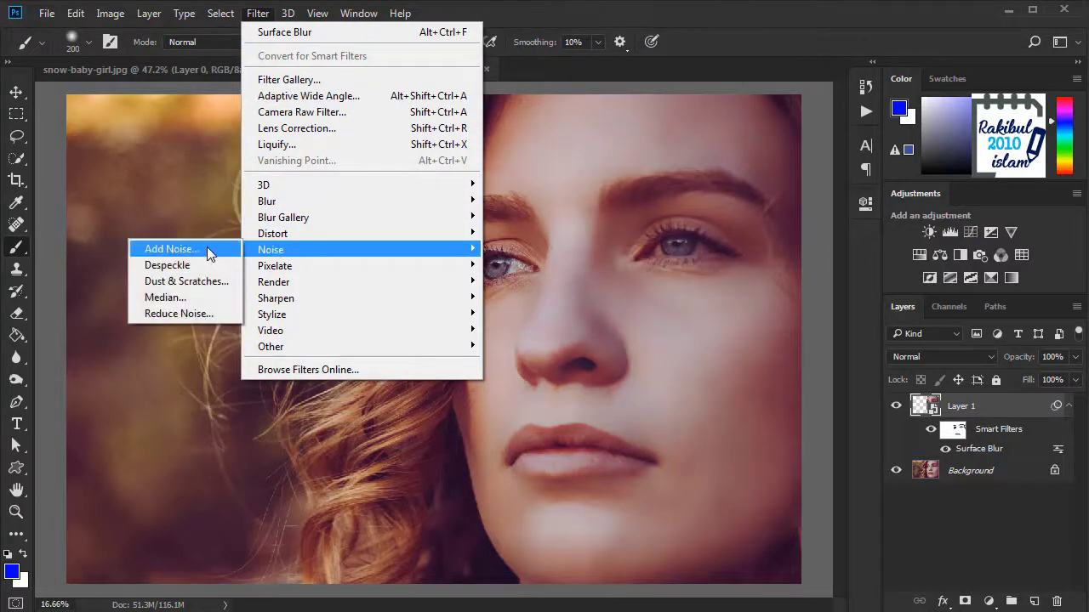
pyautogui.click(209, 251)
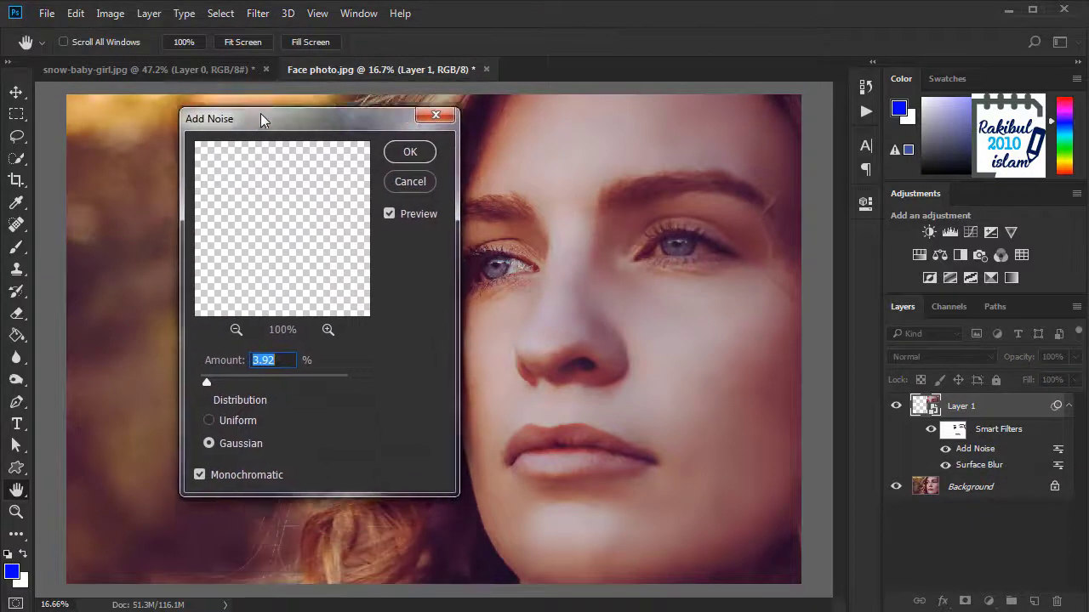
pyautogui.moveTo(262, 116); pyautogui.dragTo(259, 104)
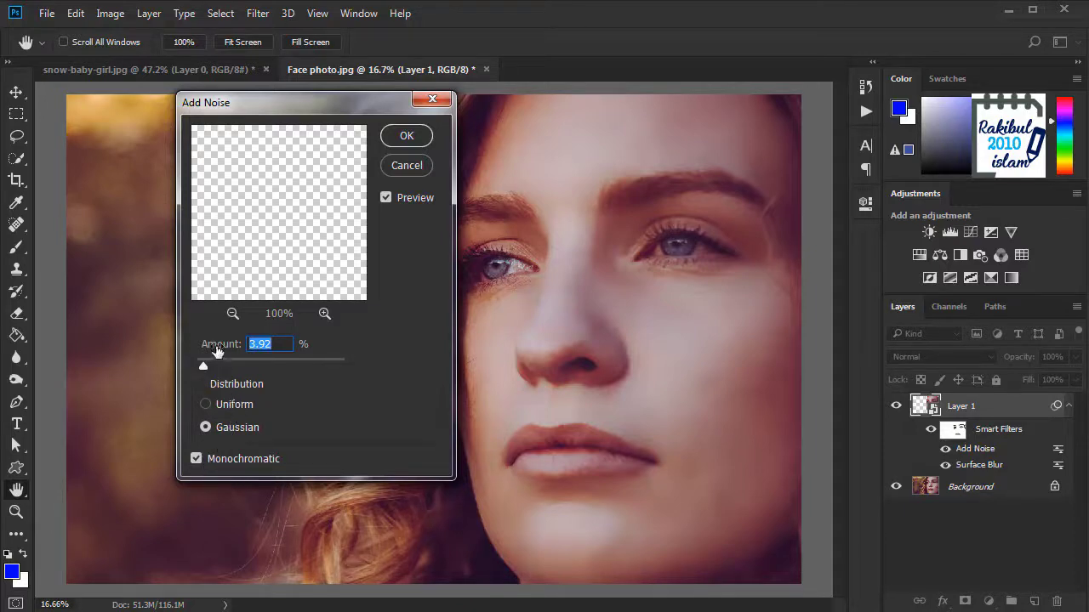
pyautogui.moveTo(217, 350); pyautogui.dragTo(202, 349)
pyautogui.click(385, 200)
pyautogui.click(405, 136)
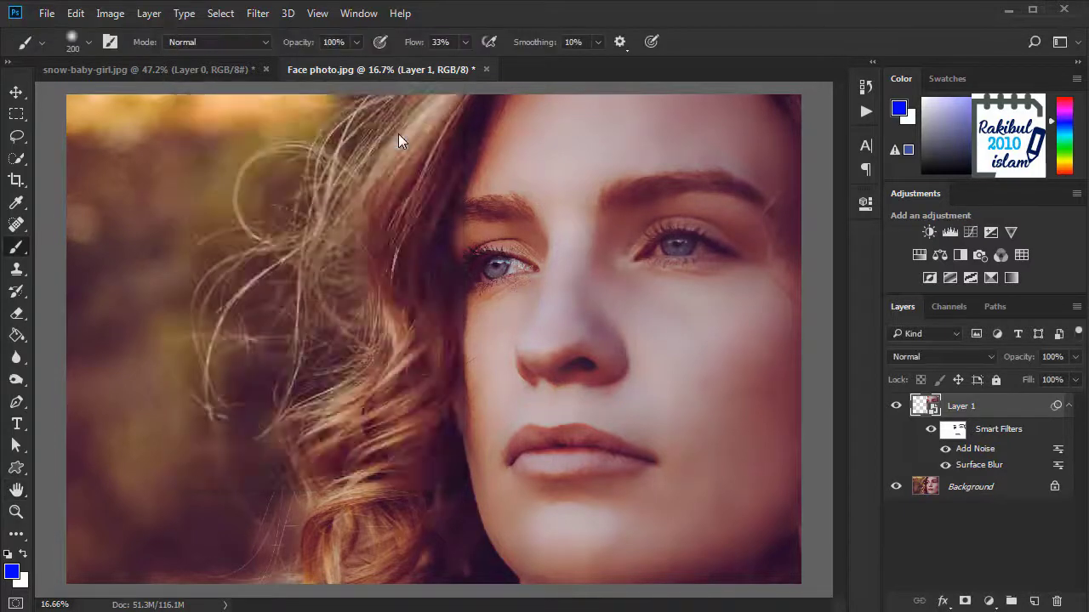
pyautogui.click(896, 407)
pyautogui.click(896, 406)
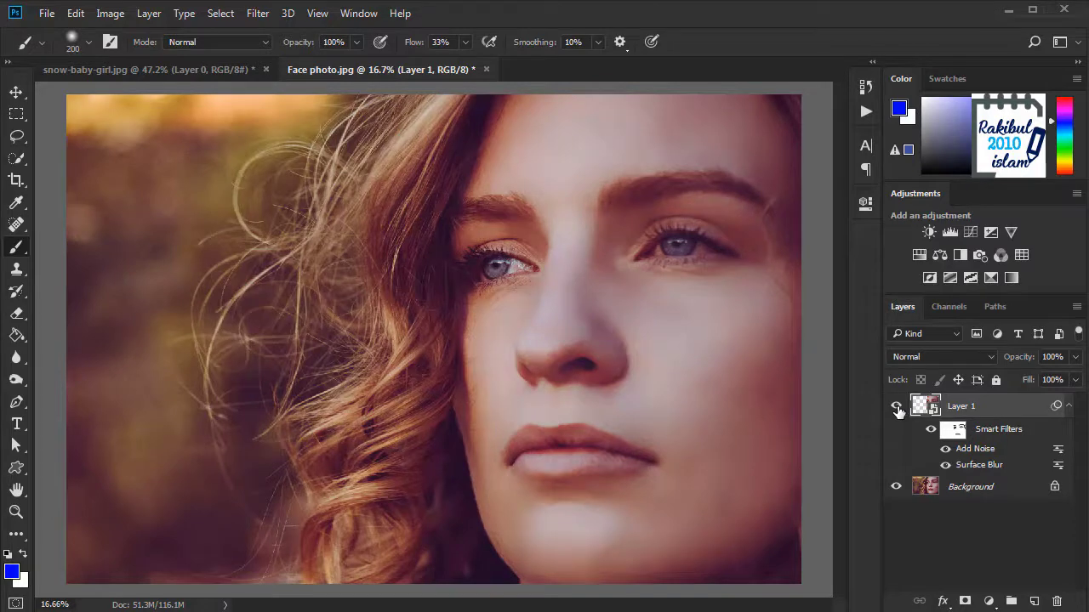